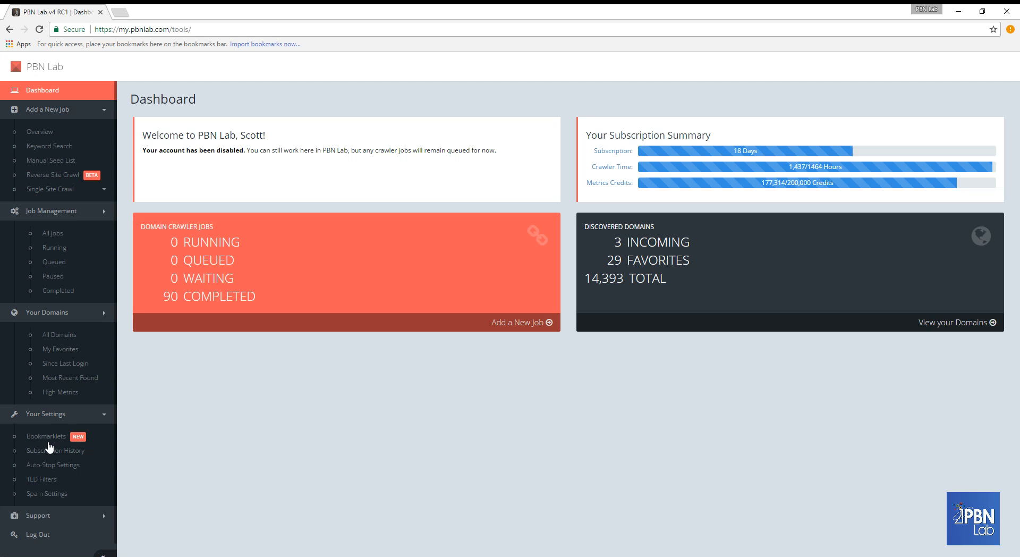
Step: Open the bookmarklets settings page and add the Manual Seed List, Single Site Crawl and Reverse Site Crawl bookmarklets to the browser's bookmarks bar
{"action": "left_click", "coordinate": [59, 440]}
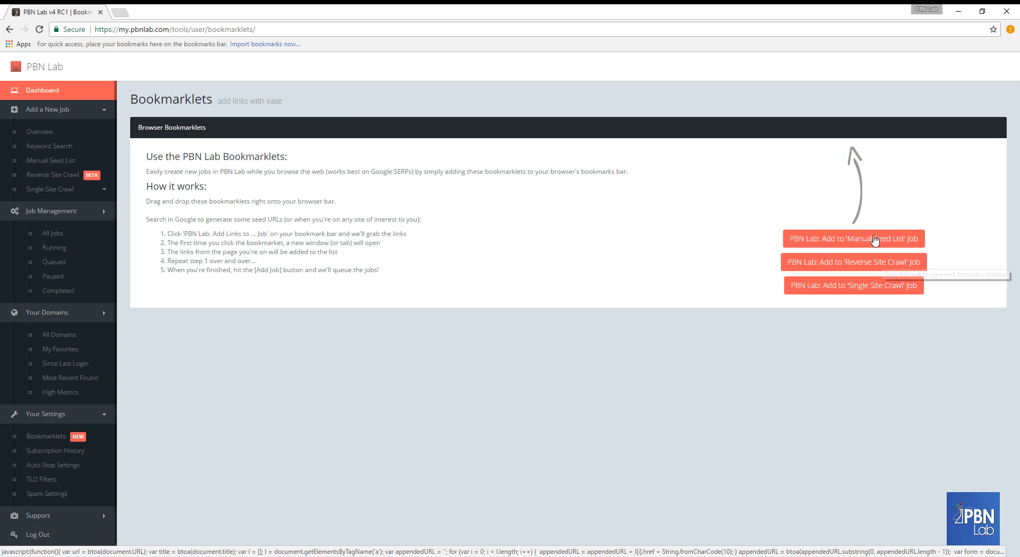
{"action": "left_click_drag", "start_coordinate": [876, 240], "coordinate": [298, 44]}
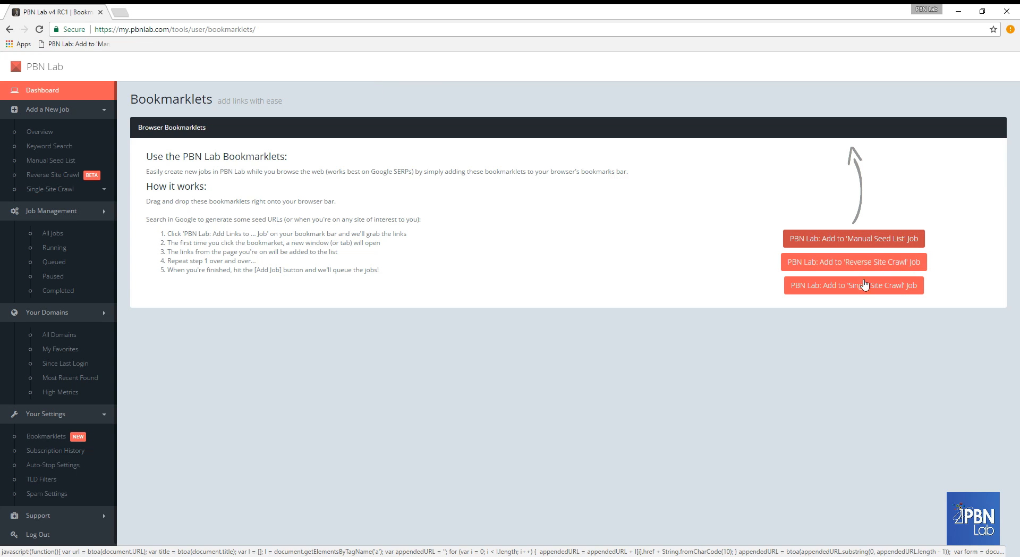
{"action": "left_click_drag", "start_coordinate": [865, 285], "coordinate": [160, 45]}
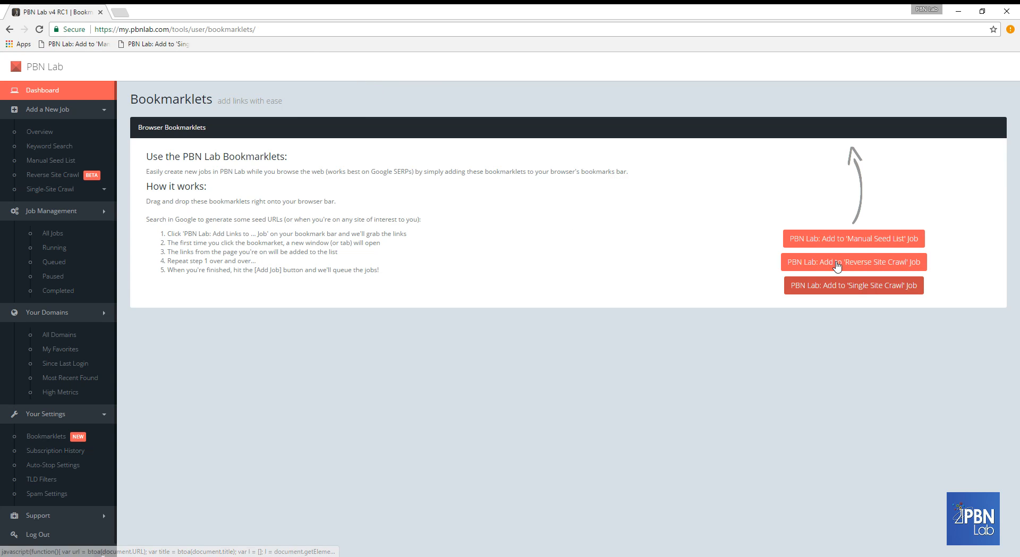
{"action": "left_click_drag", "start_coordinate": [838, 266], "coordinate": [252, 48]}
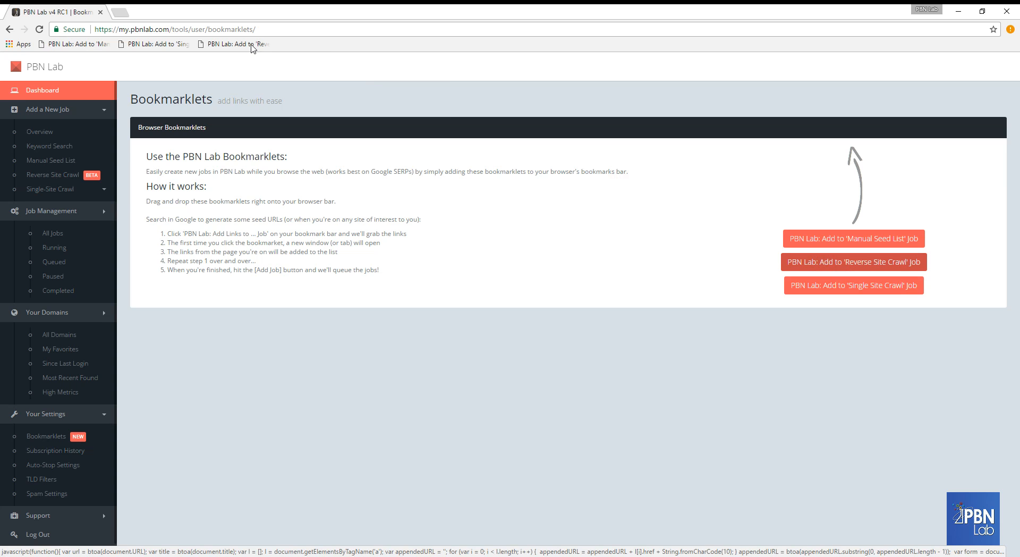
{"action": "left_click", "coordinate": [568, 241]}
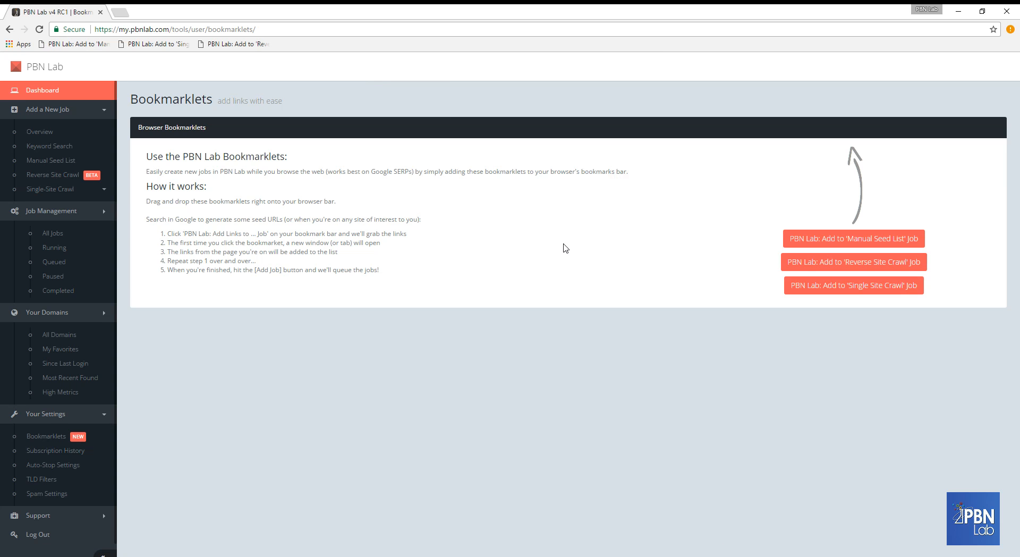
Step: Go to google.com and search for "health care site:abc.net.au"
{"action": "left_click", "coordinate": [299, 33]}
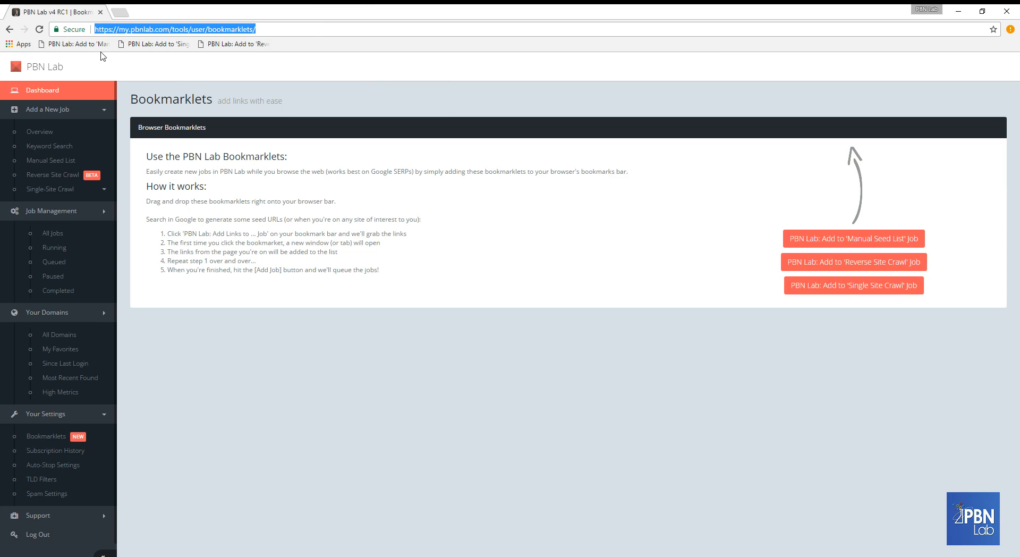
{"action": "type", "text": "go"}
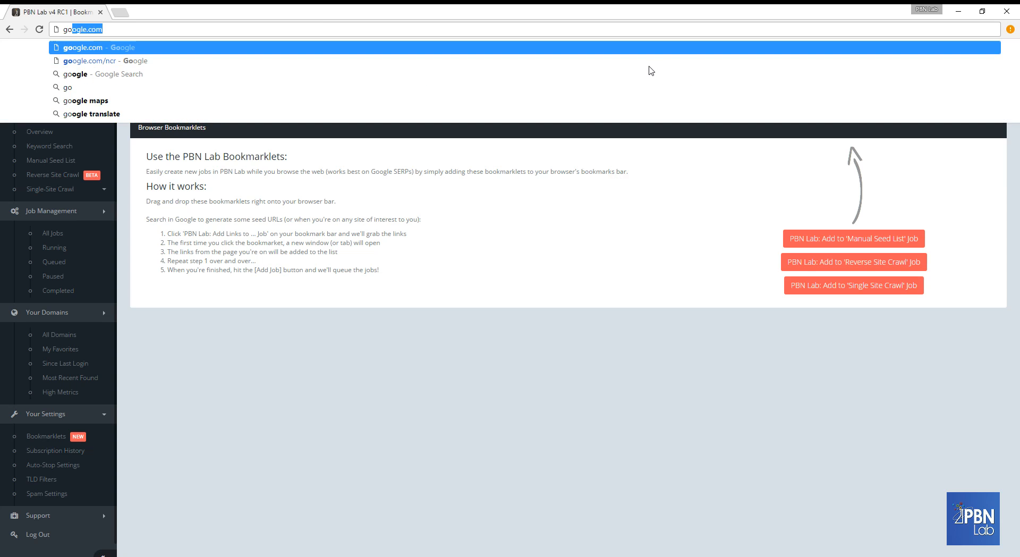
{"action": "key", "text": "Return"}
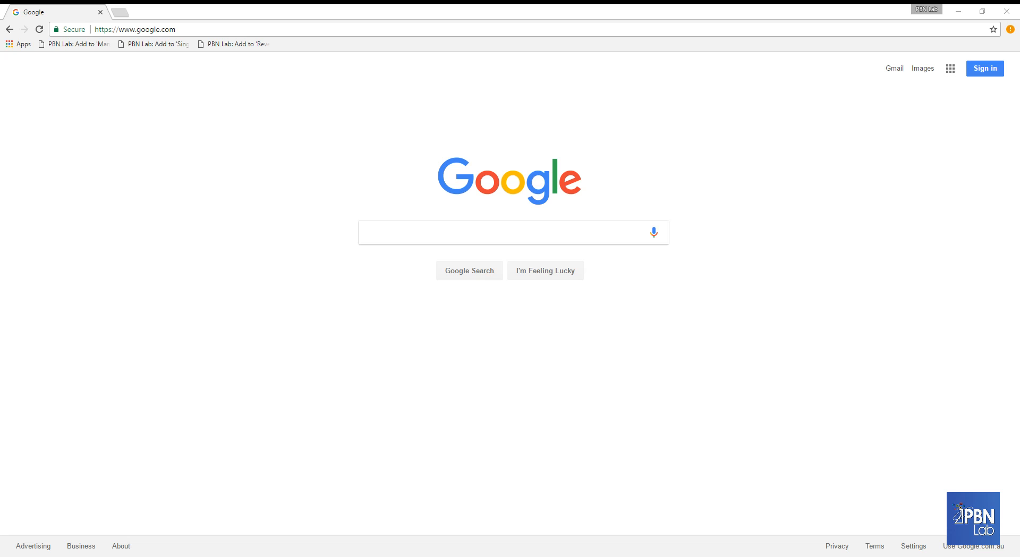
{"action": "left_click", "coordinate": [446, 232]}
{"action": "type", "text": "h"}
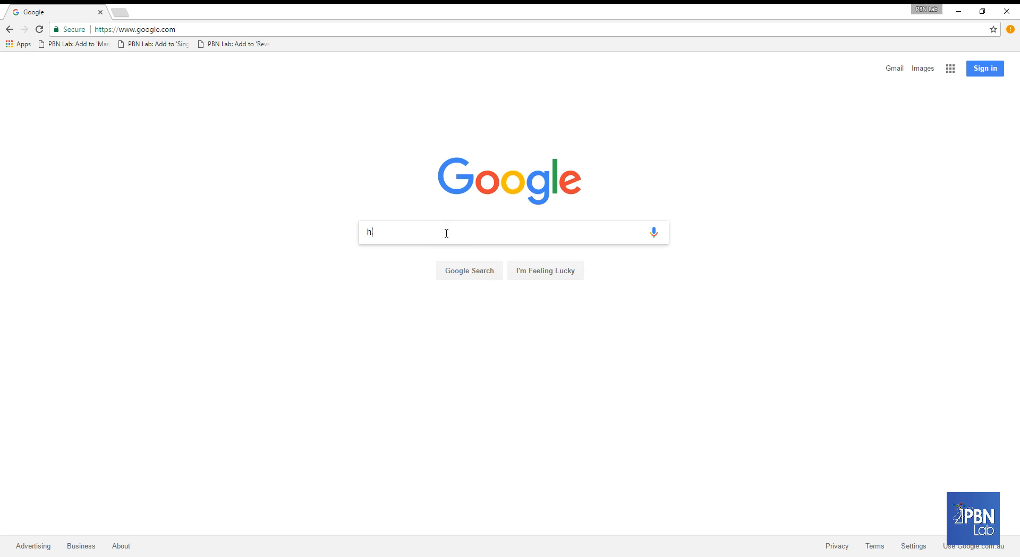
{"action": "type", "text": "ealth care "}
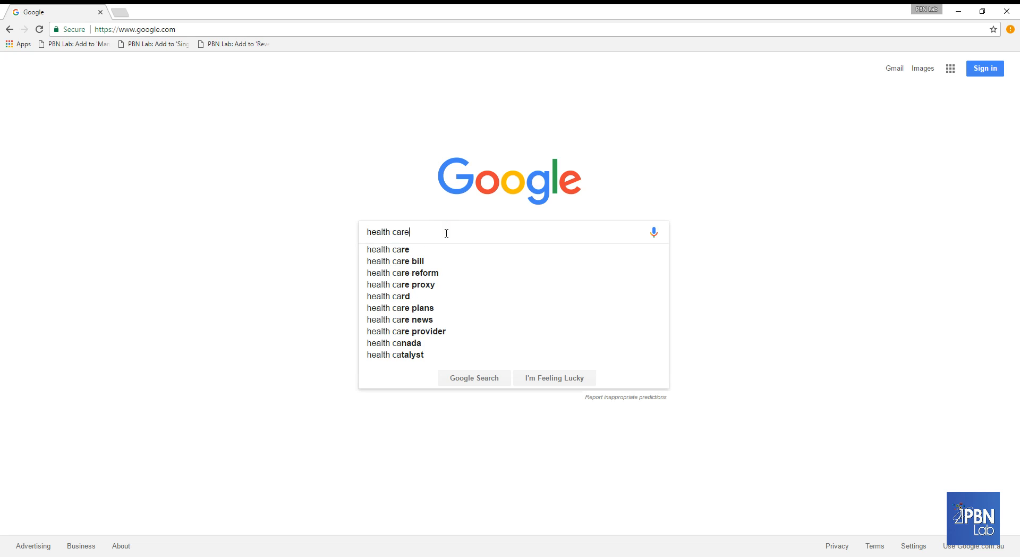
{"action": "type", "text": "site:abc.net.au"}
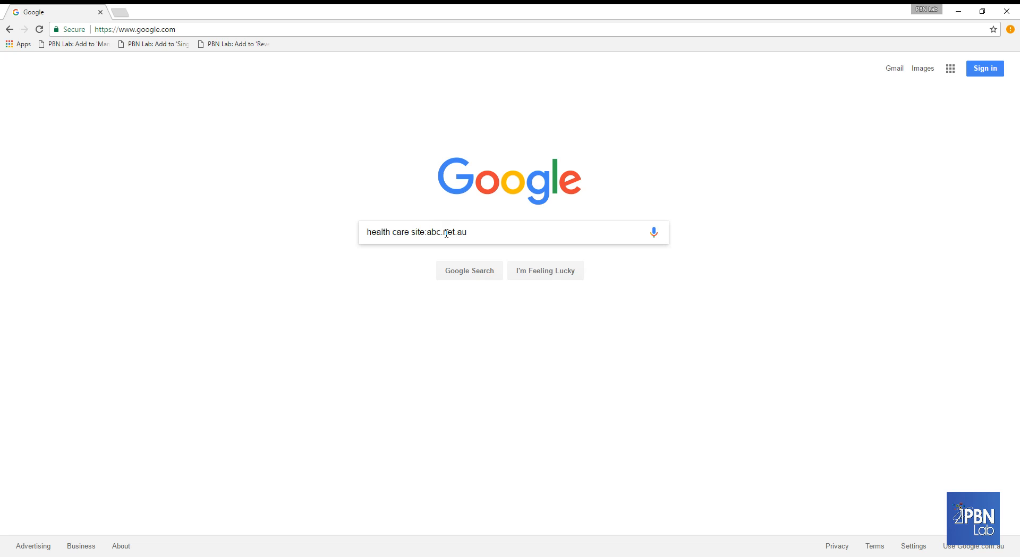
{"action": "key", "text": "Return"}
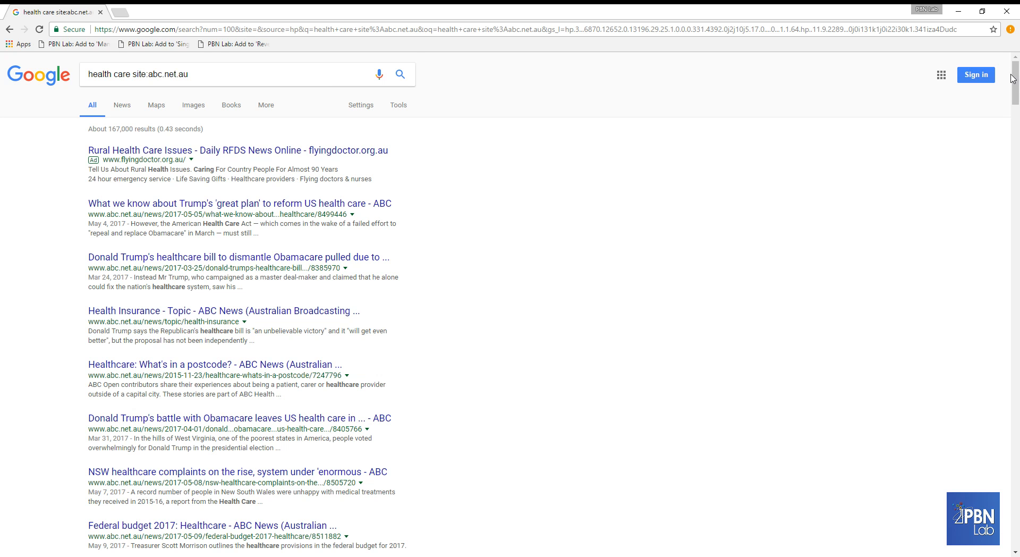
Step: Send the links from the first page of search results to a new Manual Seed List job using its bookmarklet
{"action": "left_click_drag", "start_coordinate": [1013, 78], "coordinate": [1015, 386]}
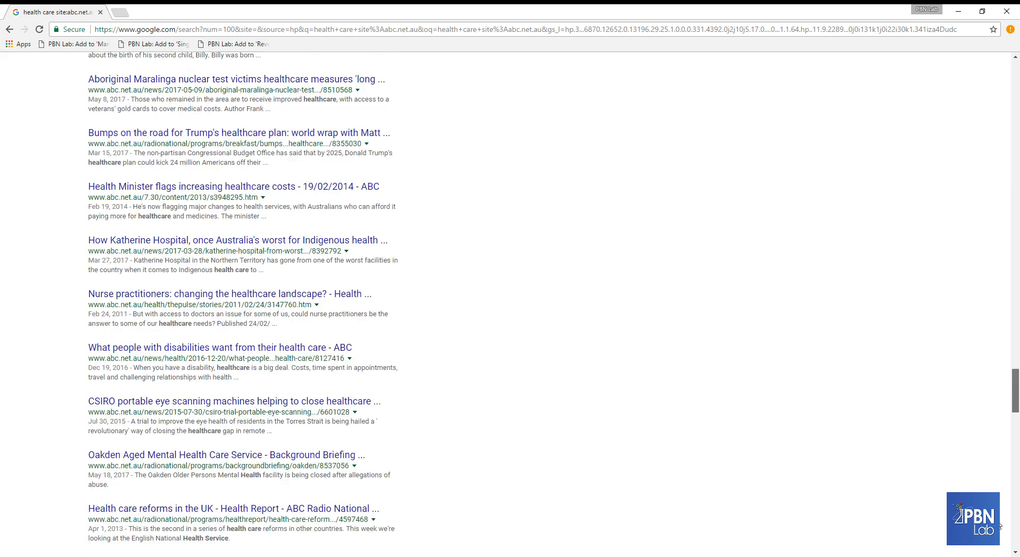
{"action": "left_click_drag", "start_coordinate": [1000, 525], "coordinate": [1005, 60]}
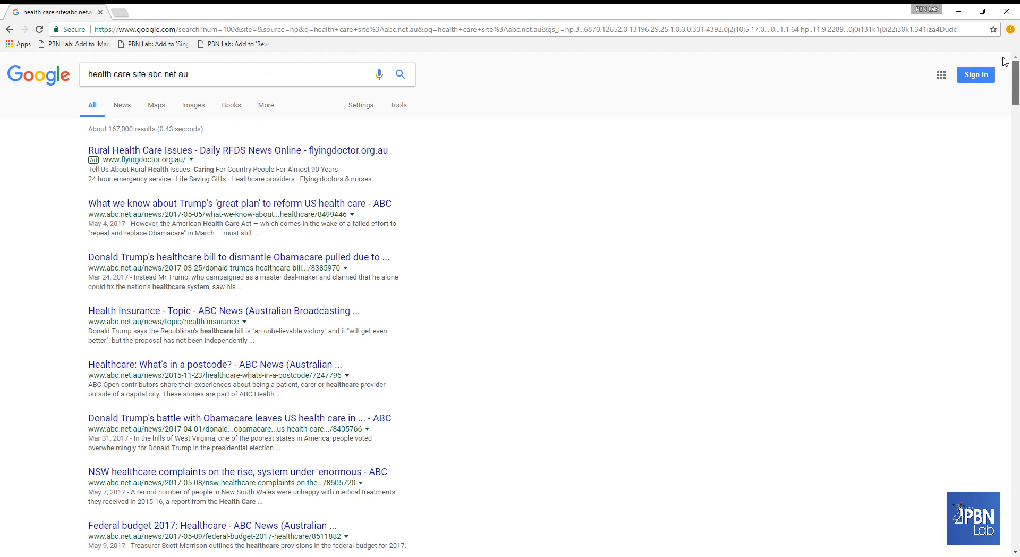
{"action": "left_click", "coordinate": [91, 46]}
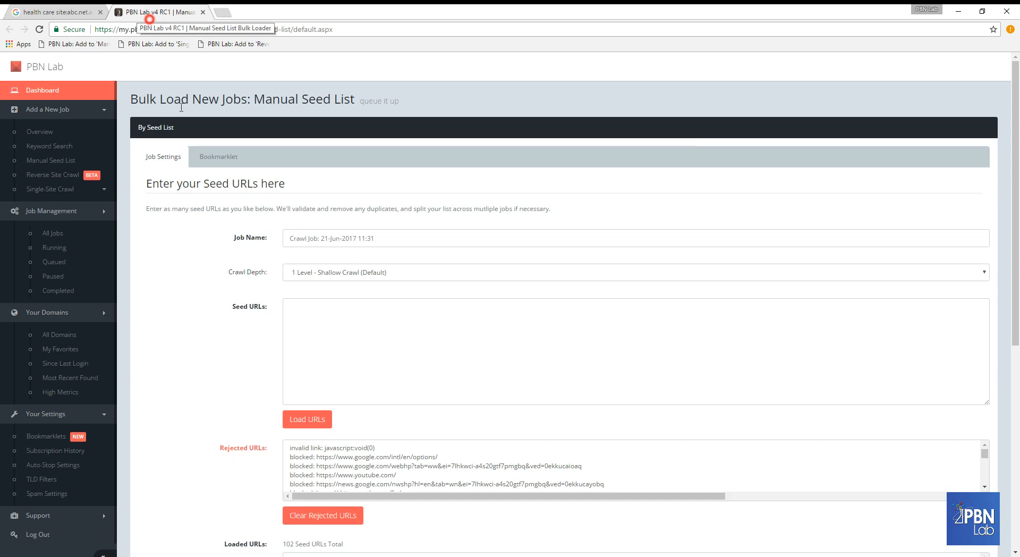
Step: Move the Manual Seed List page into its own window and arrange it side by side with the Google results
{"action": "left_click_drag", "start_coordinate": [149, 19], "coordinate": [181, 107]}
{"action": "key", "text": "super+Right"}
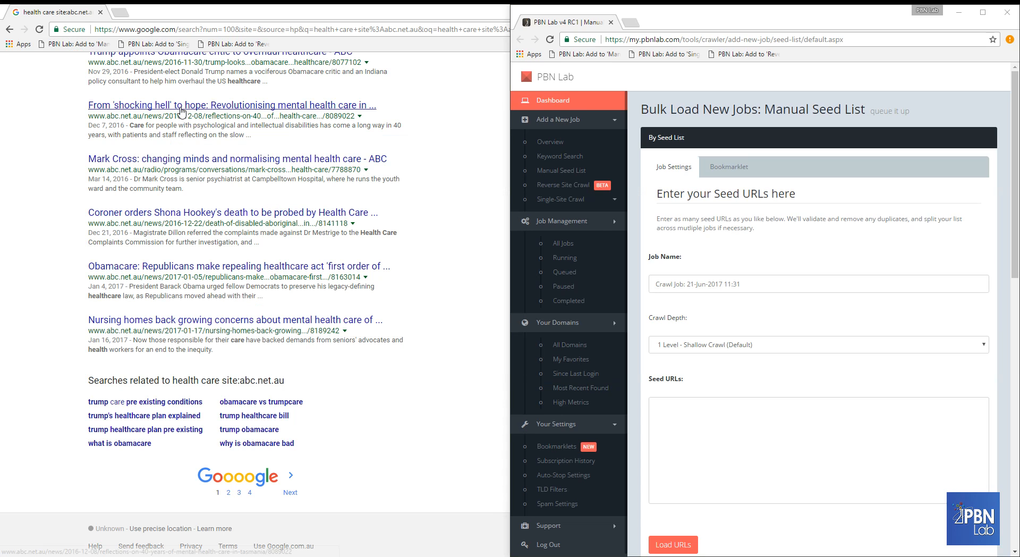
{"action": "left_click", "coordinate": [181, 220]}
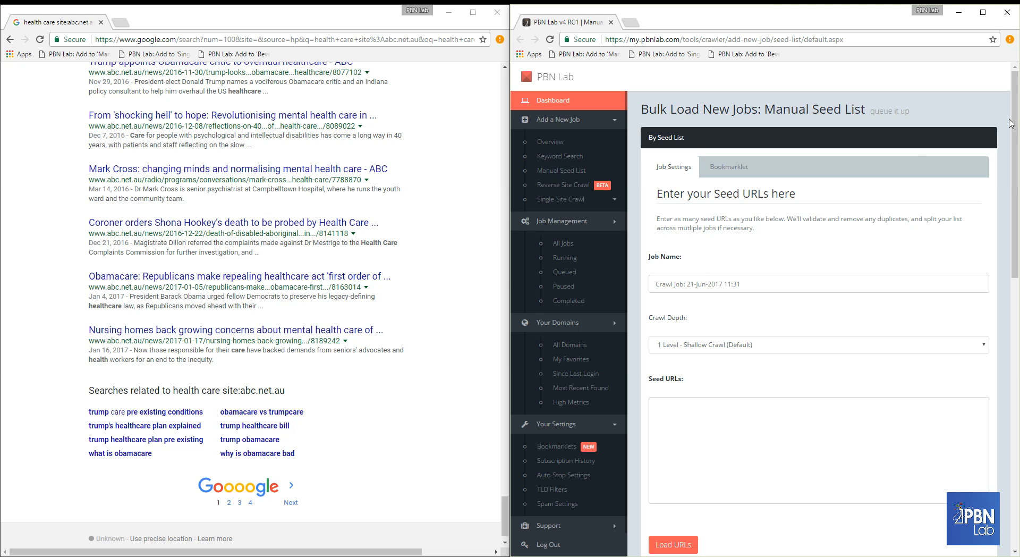
Step: Check the URLs loaded into the job, and add the links from page 2 of the search results to the Manual Seed List
{"action": "left_click_drag", "start_coordinate": [1014, 115], "coordinate": [1014, 311]}
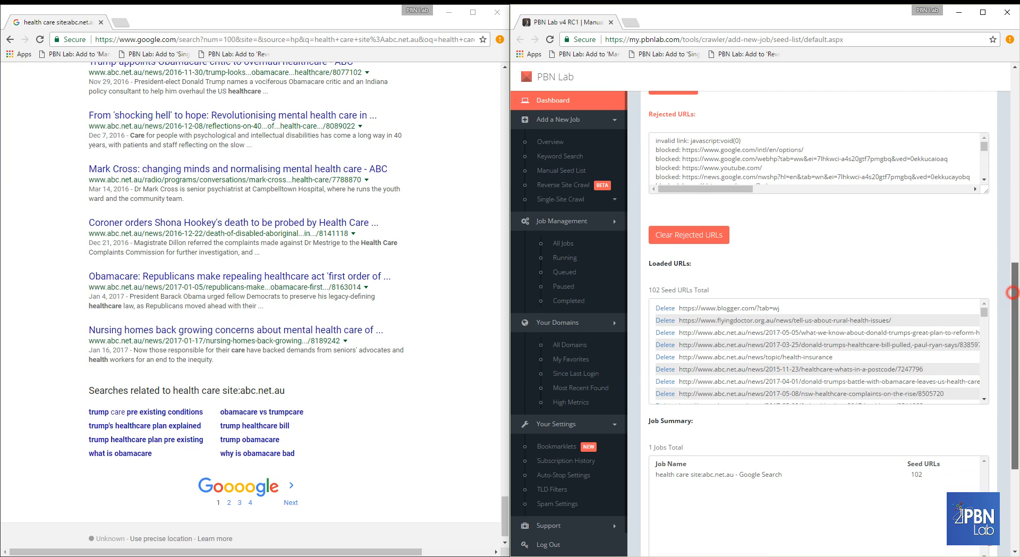
{"action": "scroll", "coordinate": [1005, 295], "scroll_direction": "up", "scroll_amount": 10}
{"action": "left_click_drag", "start_coordinate": [764, 111], "coordinate": [851, 113]}
{"action": "left_click", "coordinate": [883, 117]}
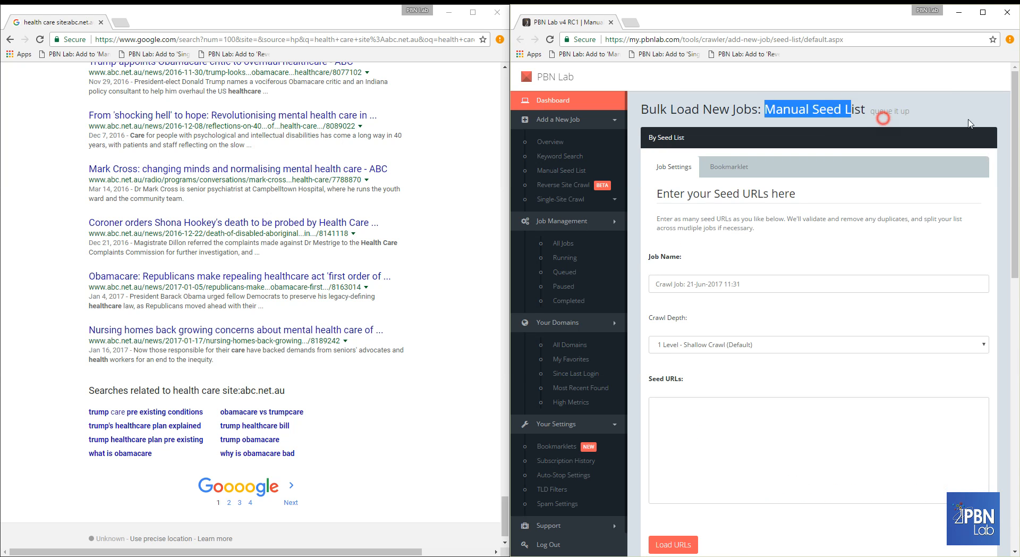
{"action": "left_click_drag", "start_coordinate": [1015, 106], "coordinate": [990, 542]}
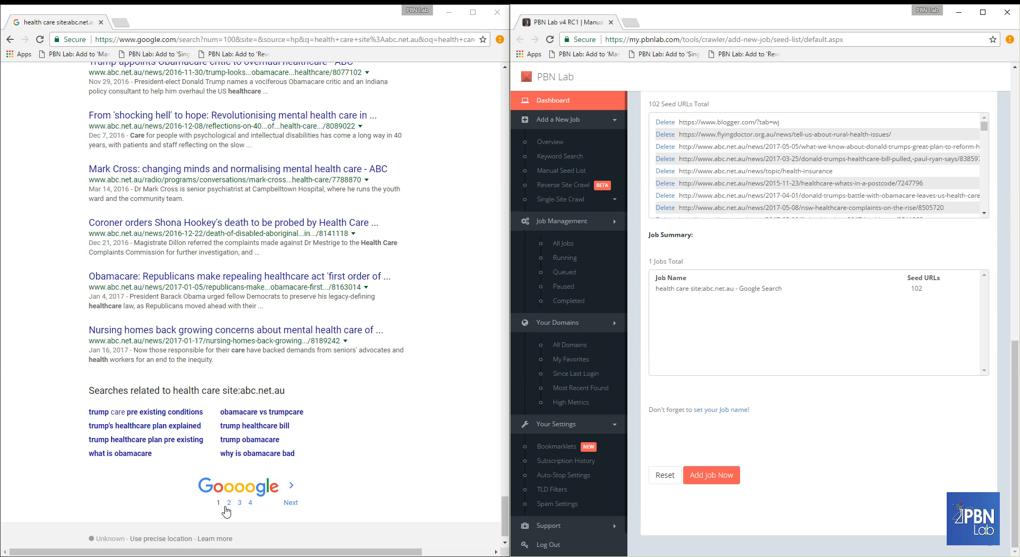
{"action": "left_click", "coordinate": [229, 503]}
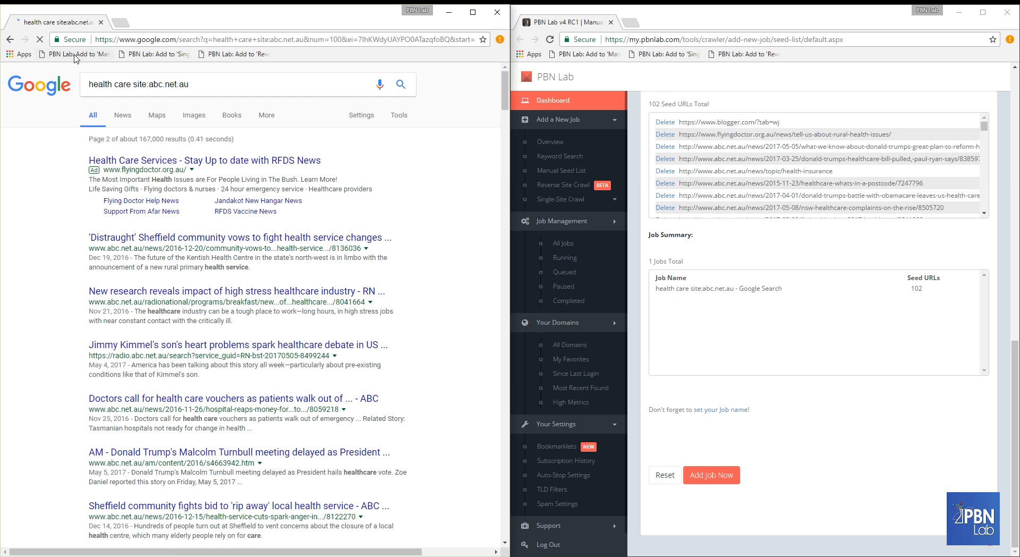
{"action": "left_click", "coordinate": [75, 55]}
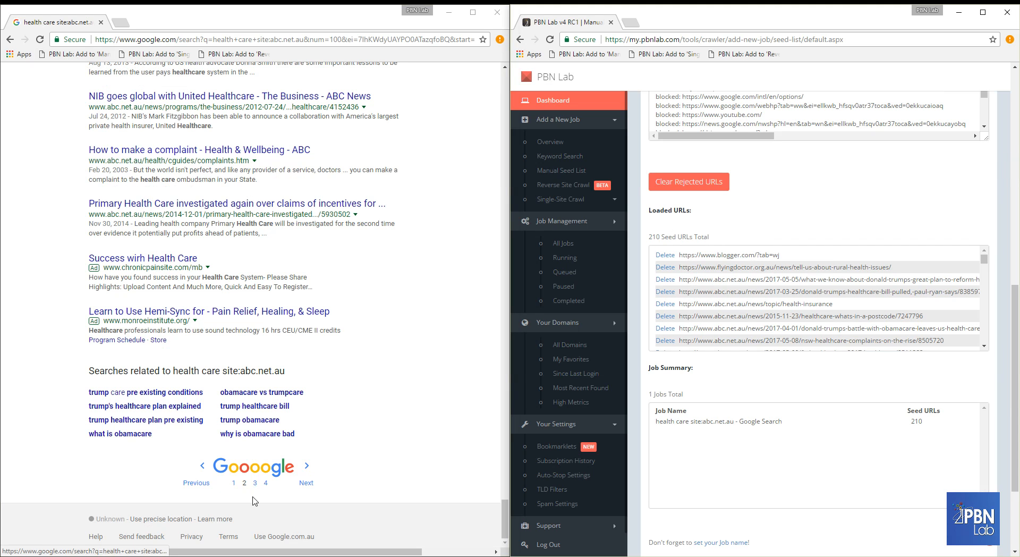
Step: Add the links from pages 3 and 4 of the search results to the Manual Seed List job
{"action": "left_click", "coordinate": [254, 486]}
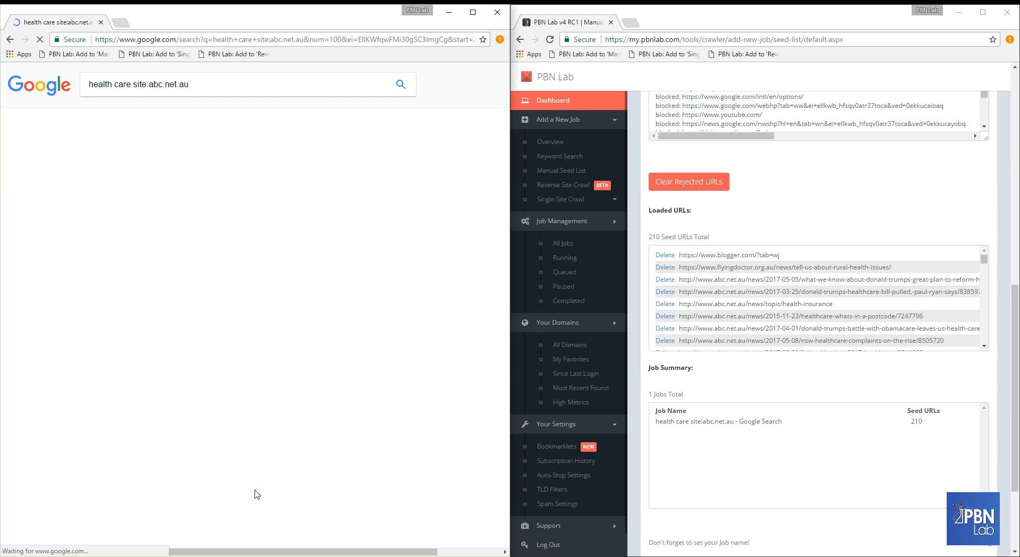
{"action": "left_click", "coordinate": [62, 52]}
{"action": "key", "text": "End"}
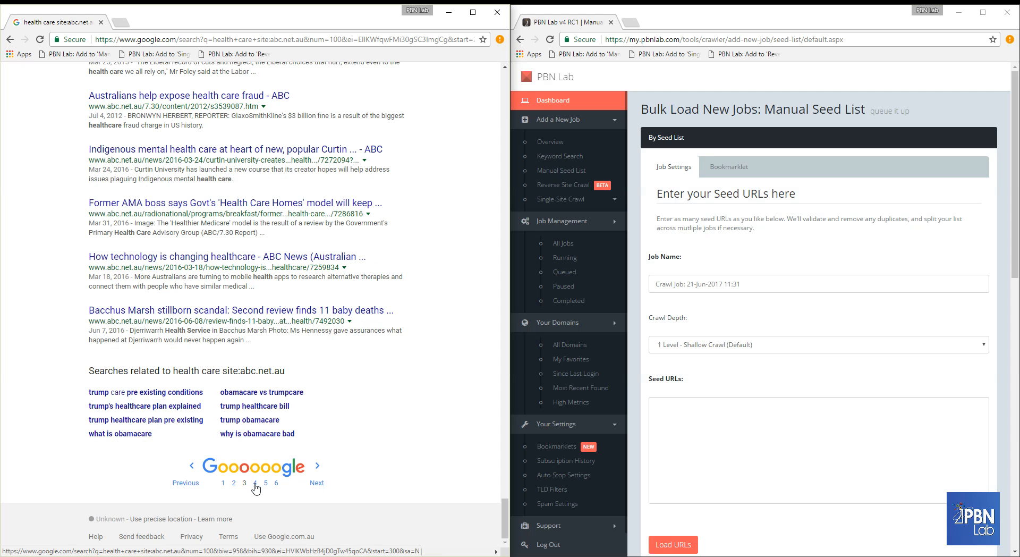
{"action": "left_click", "coordinate": [256, 484]}
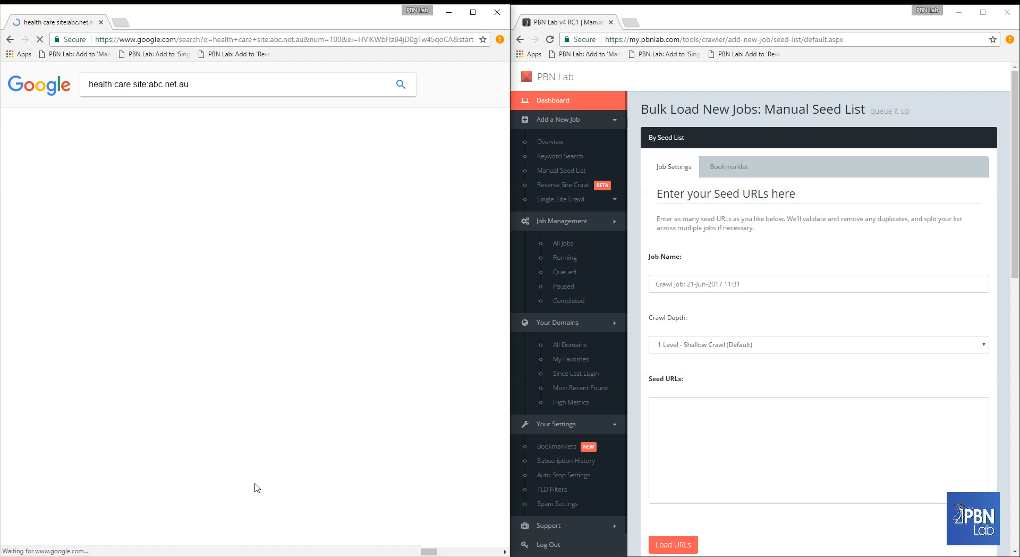
{"action": "left_click", "coordinate": [86, 54]}
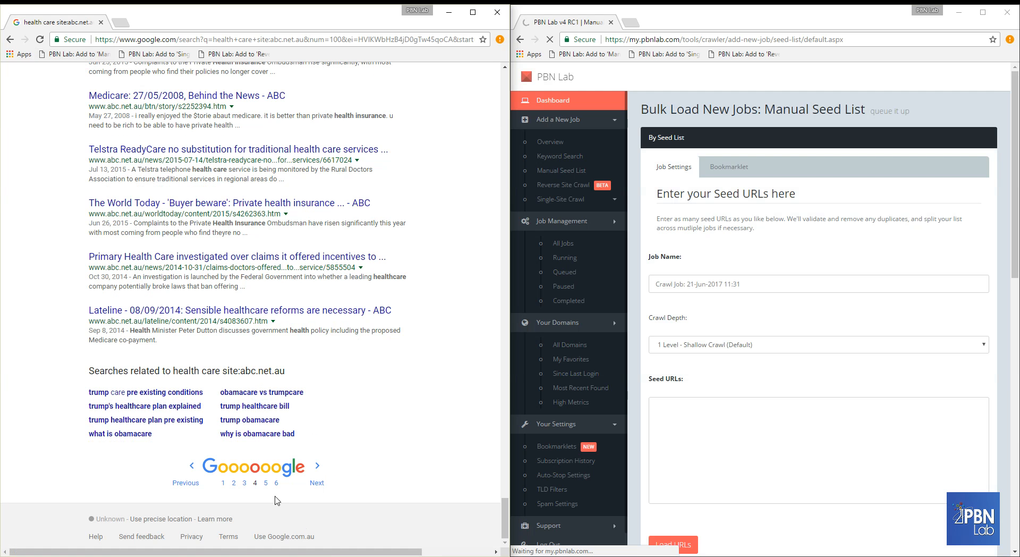
Step: Add the links from pages 5 and 6 of the search results to the Manual Seed List job
{"action": "left_click", "coordinate": [265, 483]}
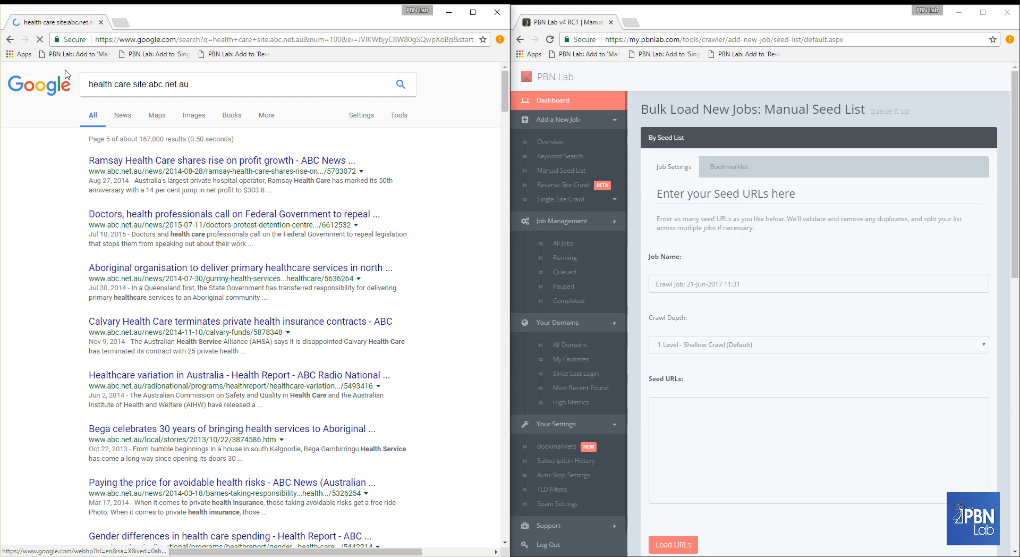
{"action": "left_click", "coordinate": [75, 54]}
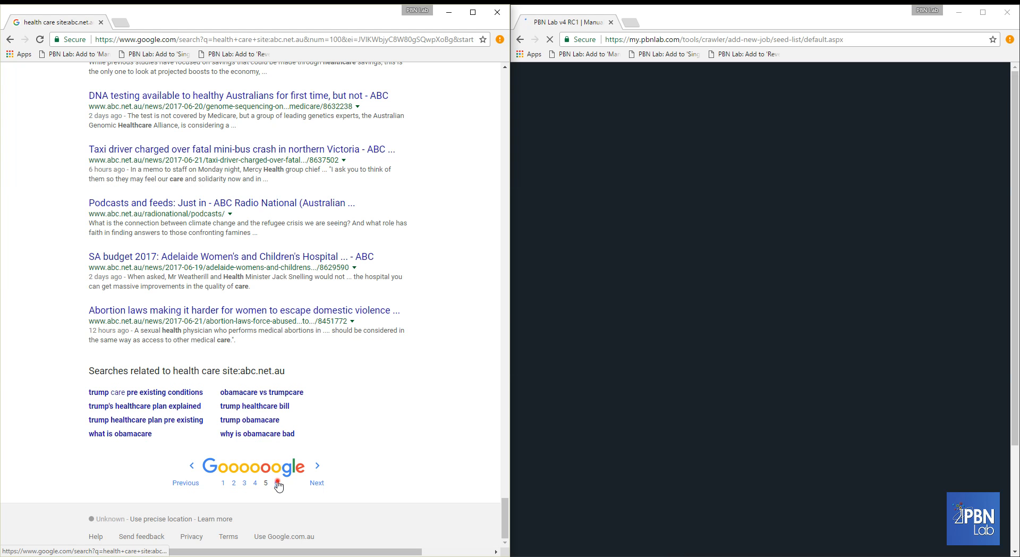
{"action": "left_click", "coordinate": [278, 483]}
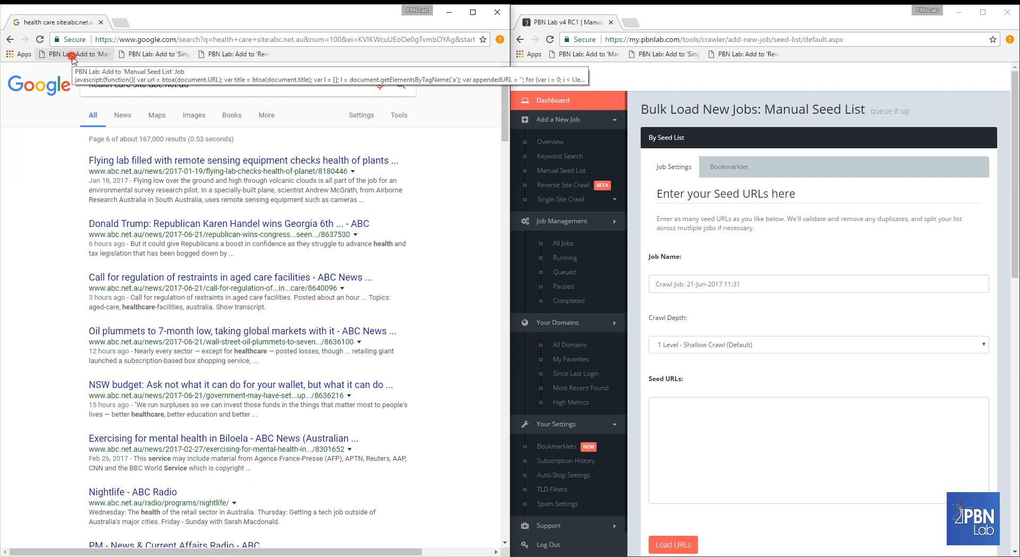
{"action": "left_click", "coordinate": [73, 55]}
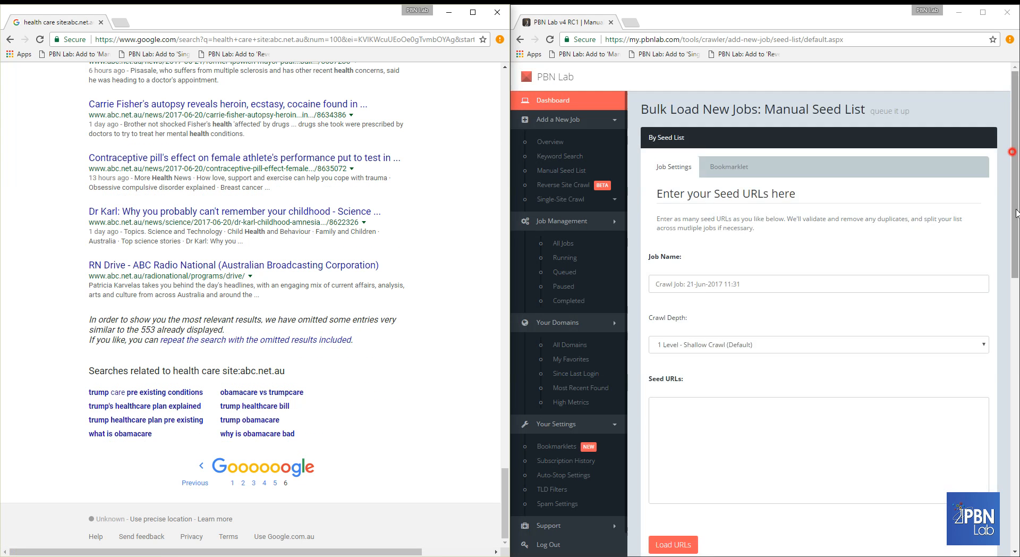
Step: Check the job summary and delete the blogger.com link from the loaded seed URLs
{"action": "left_click_drag", "start_coordinate": [1013, 152], "coordinate": [1016, 370]}
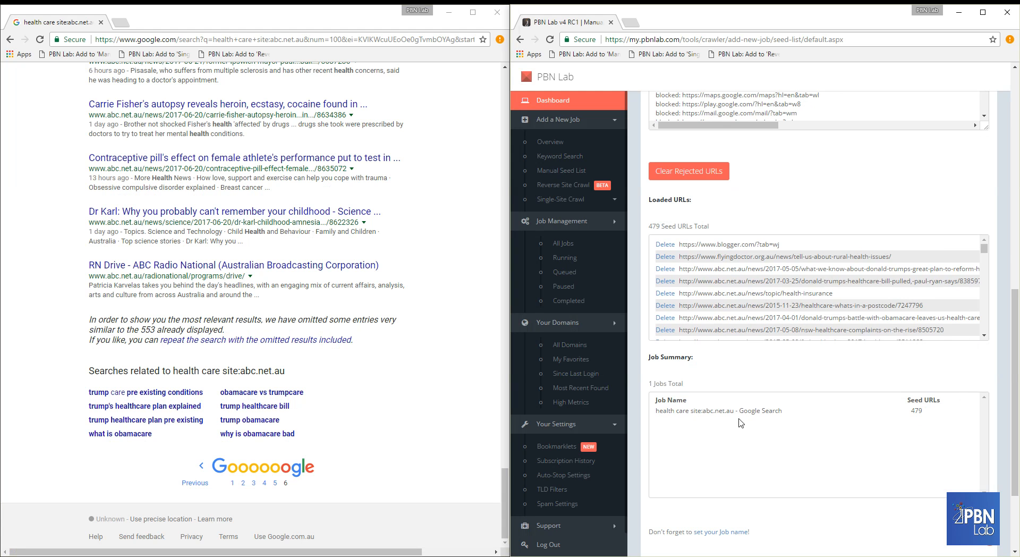
{"action": "left_click_drag", "start_coordinate": [659, 411], "coordinate": [791, 412]}
{"action": "left_click", "coordinate": [781, 411]}
{"action": "left_click_drag", "start_coordinate": [658, 411], "coordinate": [778, 412]}
{"action": "left_click", "coordinate": [780, 412]}
{"action": "left_click_drag", "start_coordinate": [1015, 420], "coordinate": [1018, 398]}
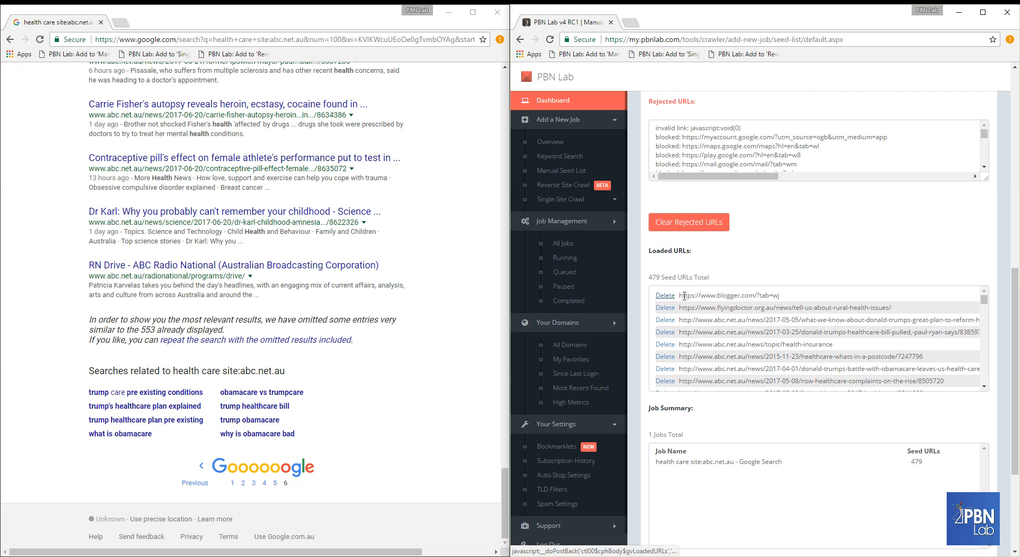
{"action": "left_click", "coordinate": [665, 296]}
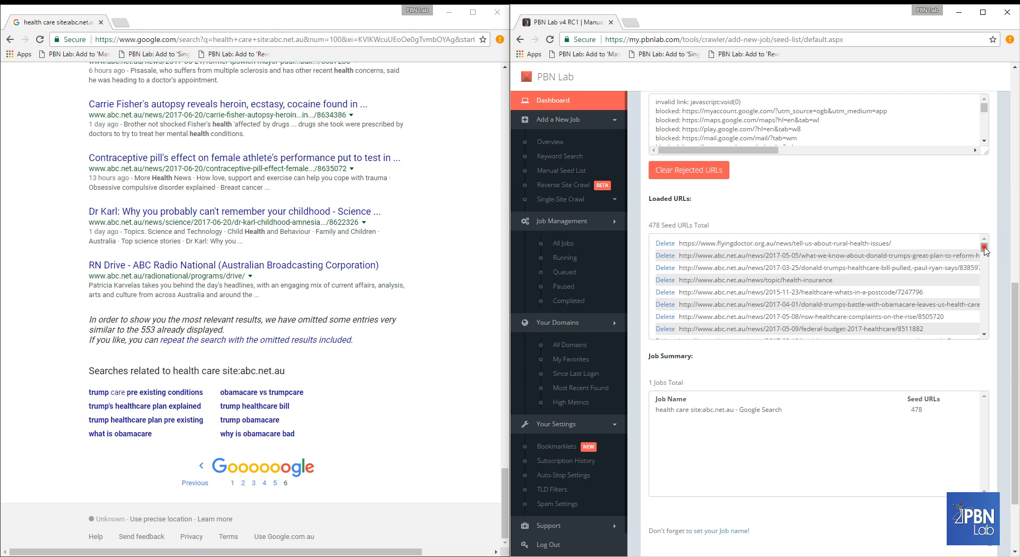
Step: Examine the remaining loaded seed URLs through to the end of the list, and return to the job name and crawl depth settings
{"action": "left_click_drag", "start_coordinate": [713, 241], "coordinate": [794, 241]}
{"action": "left_click", "coordinate": [777, 241]}
{"action": "left_click_drag", "start_coordinate": [984, 248], "coordinate": [990, 334]}
{"action": "scroll", "coordinate": [1010, 335], "scroll_direction": "up", "scroll_amount": 2}
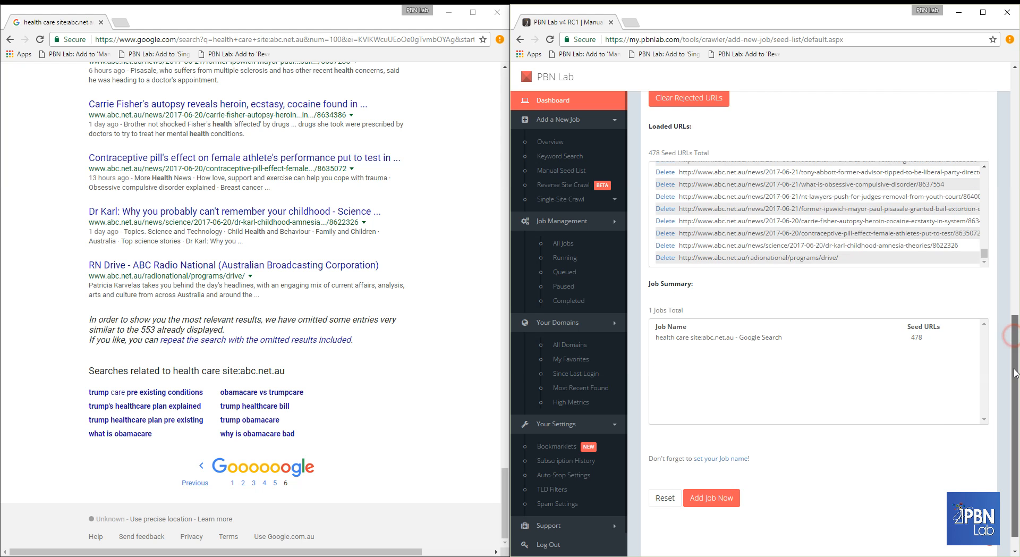
{"action": "scroll", "coordinate": [1003, 218], "scroll_direction": "up", "scroll_amount": 6}
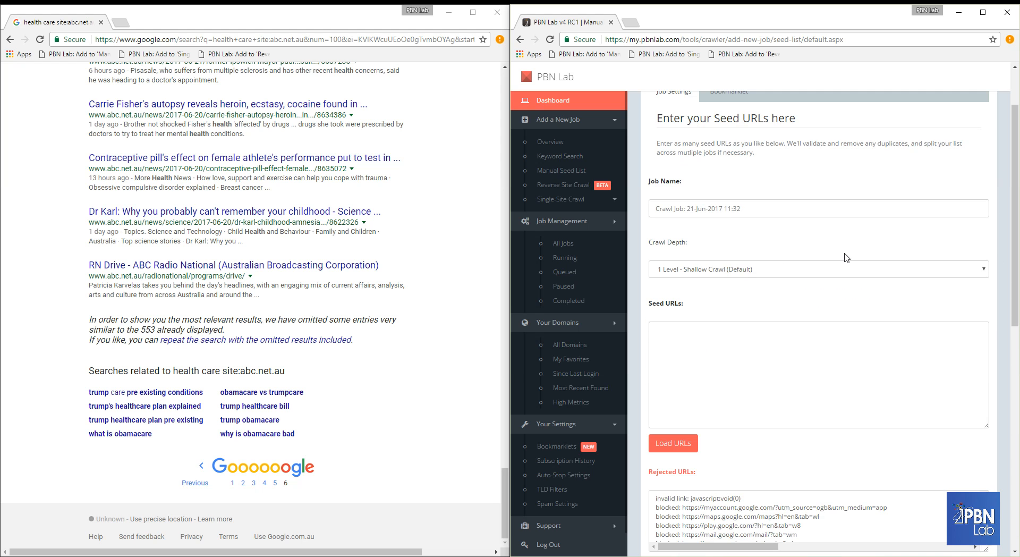
Step: Submit the Manual Seed List crawl job to the queue with its loaded seed URLs
{"action": "scroll", "coordinate": [846, 258], "scroll_direction": "down", "scroll_amount": 9}
{"action": "left_click", "coordinate": [710, 482]}
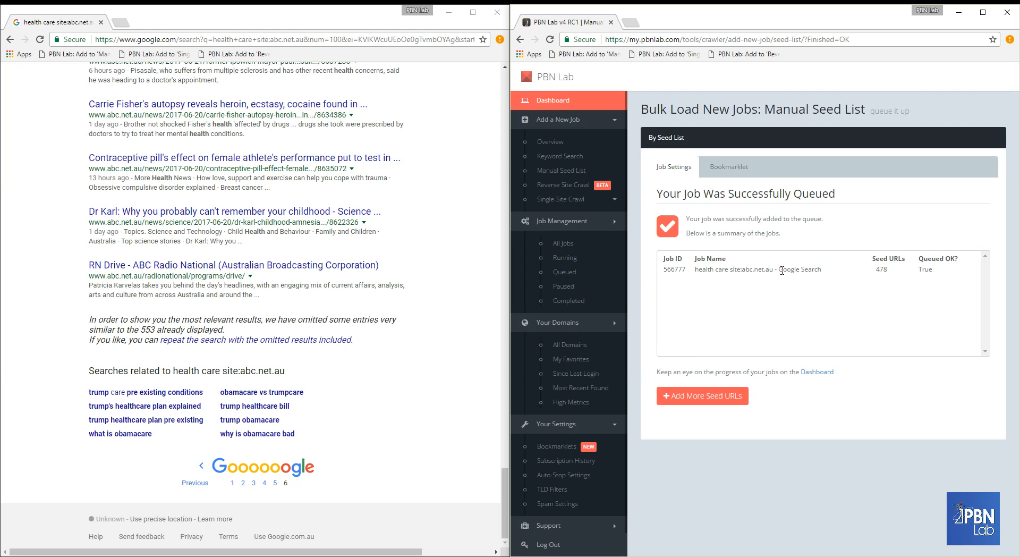
Step: Return to the Google results page and search for "aviation directory"
{"action": "left_click", "coordinate": [399, 265]}
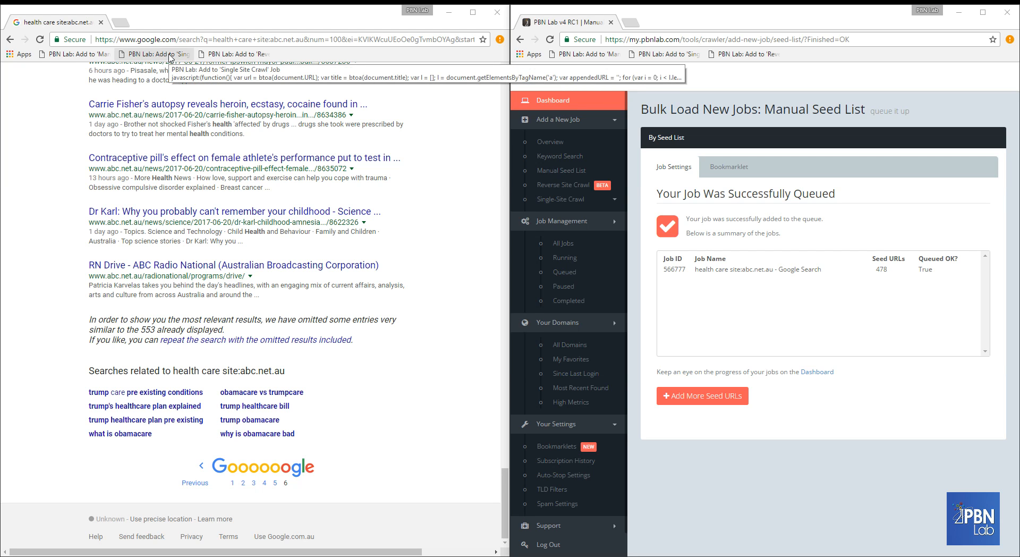
{"action": "left_click", "coordinate": [170, 57]}
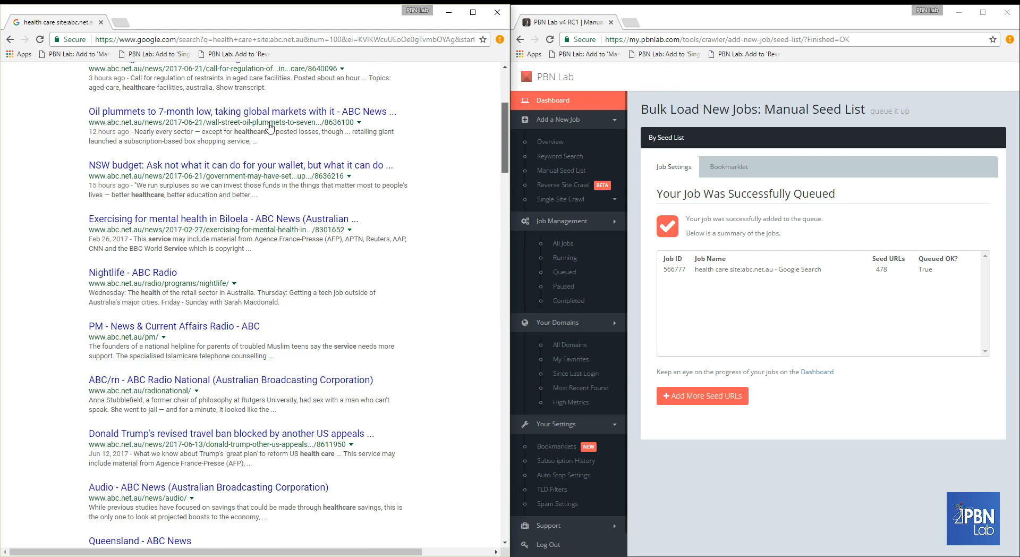
{"action": "scroll", "coordinate": [270, 126], "scroll_direction": "up", "scroll_amount": 5}
{"action": "triple_click", "coordinate": [105, 75]}
{"action": "type", "text": "avai"}
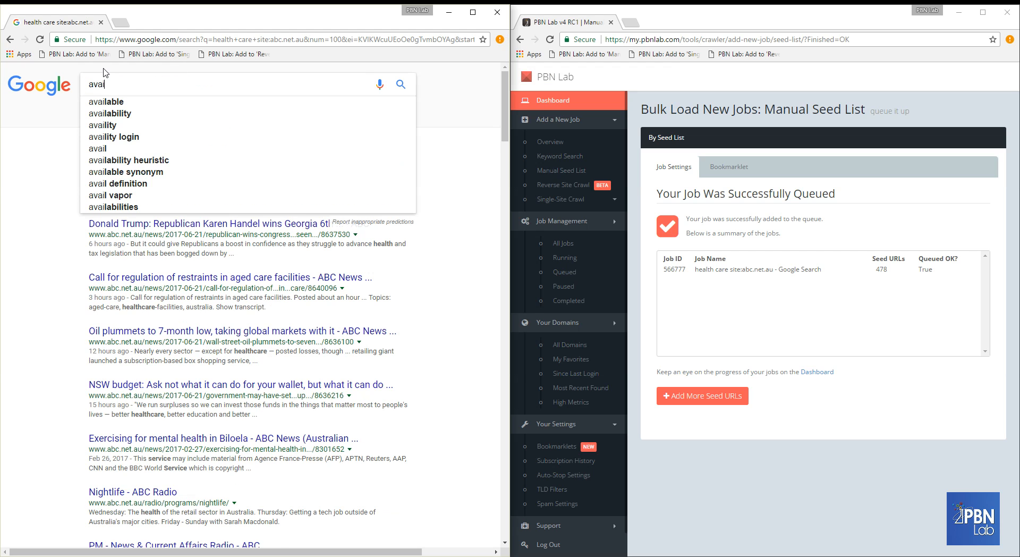
{"action": "key", "text": "BackSpace"}
{"action": "type", "text": "iation directory"}
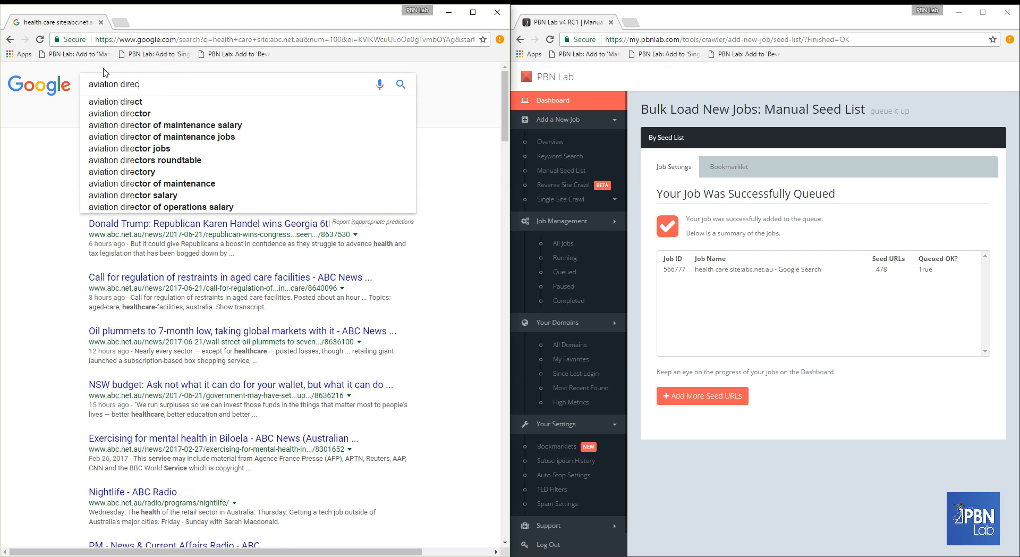
{"action": "key", "text": "Return"}
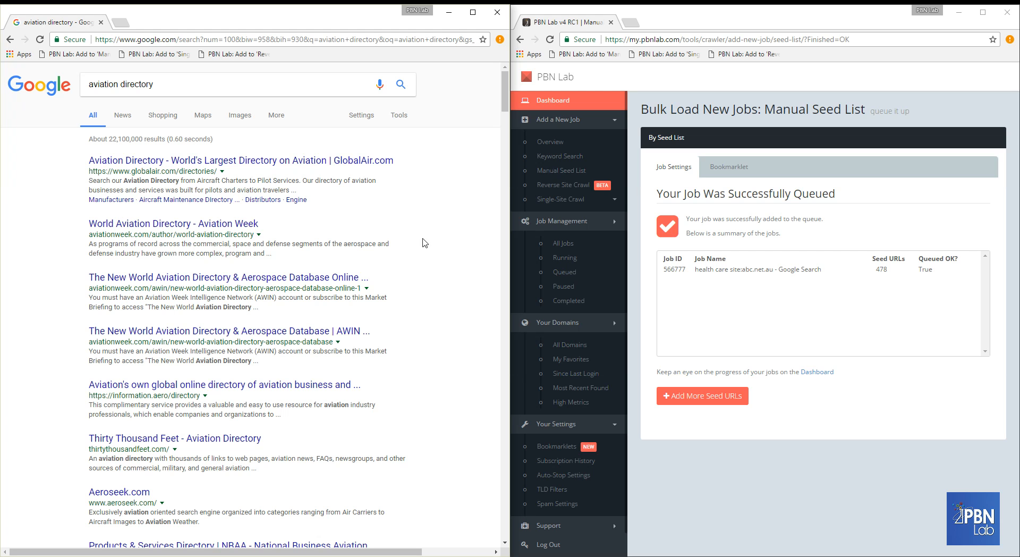
Step: Look over the aviation directory results, send them to a Single Site Crawl job, and move its page into the PBN Lab window
{"action": "left_click_drag", "start_coordinate": [505, 95], "coordinate": [508, 155]}
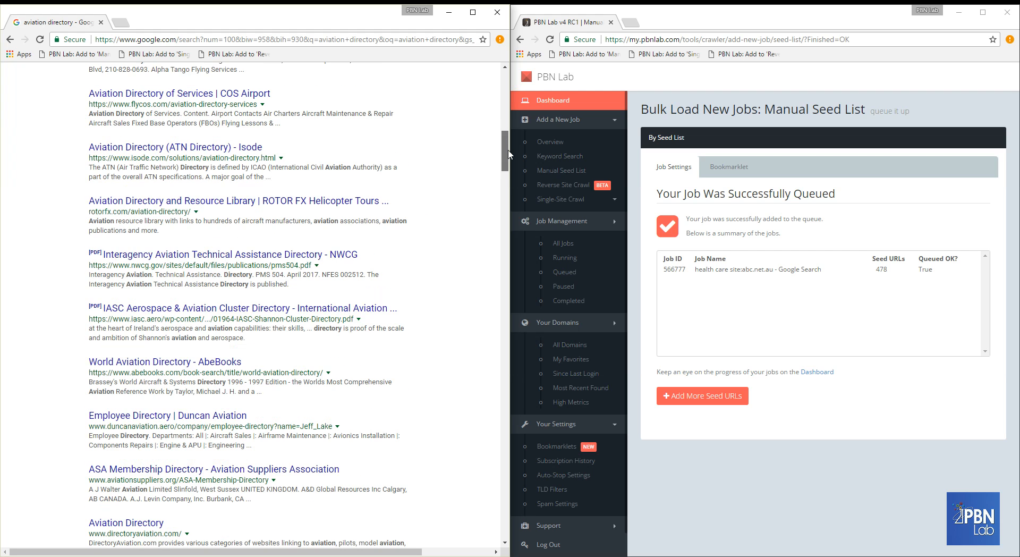
{"action": "left_click_drag", "start_coordinate": [520, 195], "coordinate": [529, 85]}
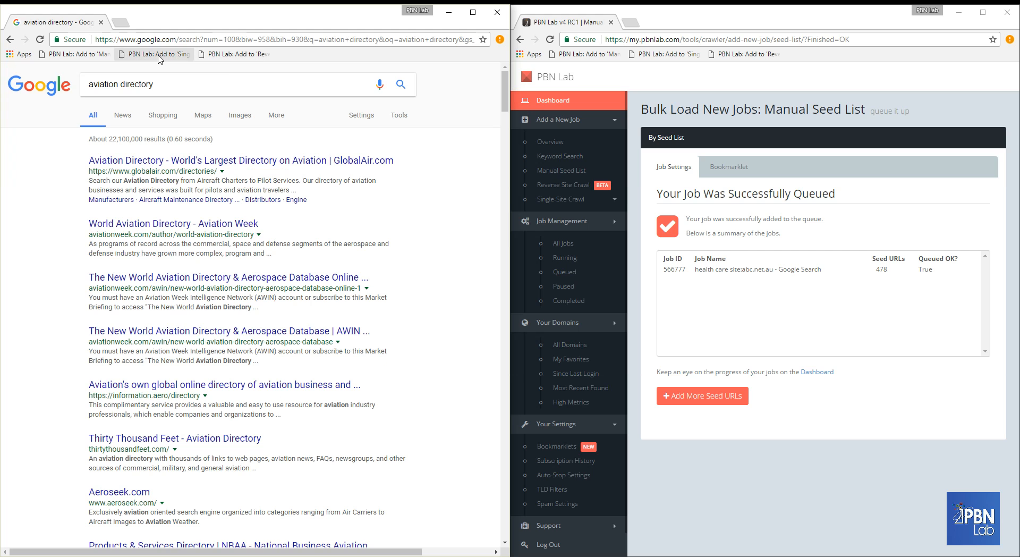
{"action": "left_click", "coordinate": [159, 54]}
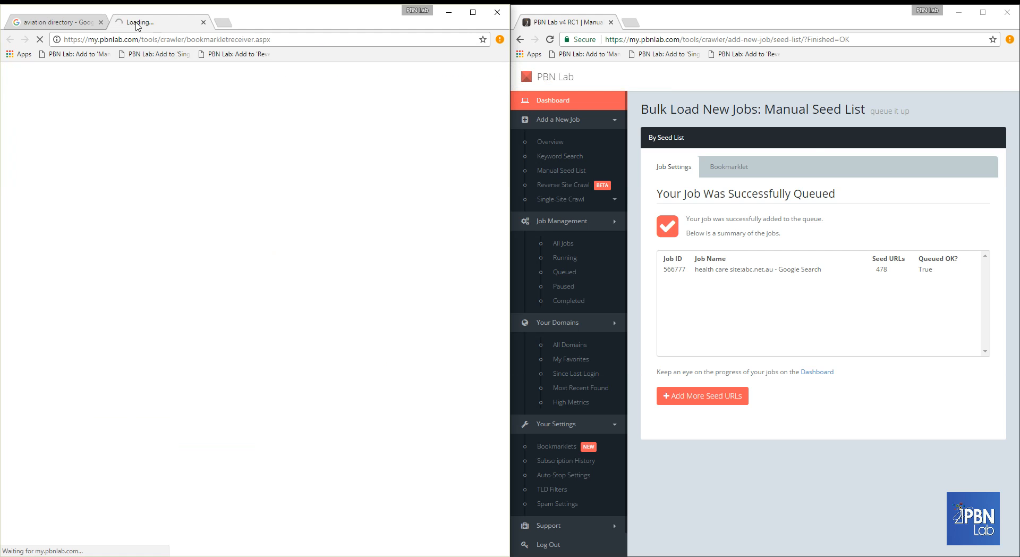
{"action": "left_click_drag", "start_coordinate": [137, 25], "coordinate": [670, 22]}
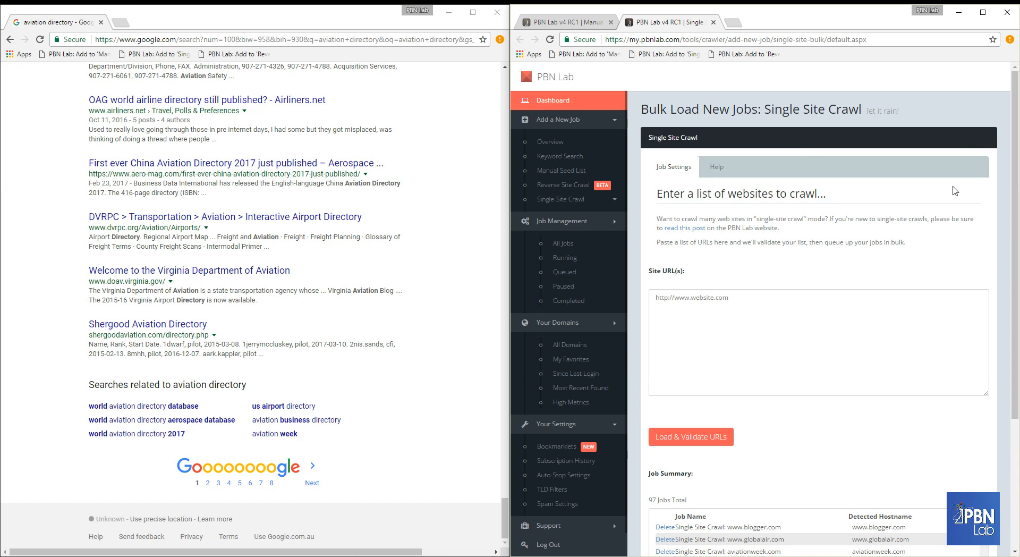
{"action": "scroll", "coordinate": [1014, 168], "scroll_direction": "down", "scroll_amount": 1}
{"action": "scroll", "coordinate": [1019, 312], "scroll_direction": "down", "scroll_amount": 3}
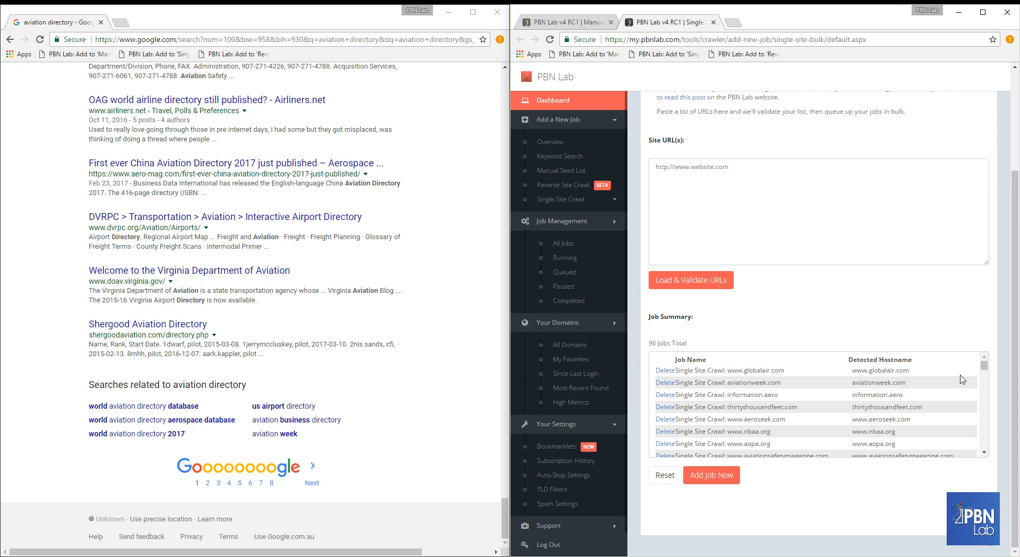
{"action": "left_click_drag", "start_coordinate": [987, 367], "coordinate": [987, 391]}
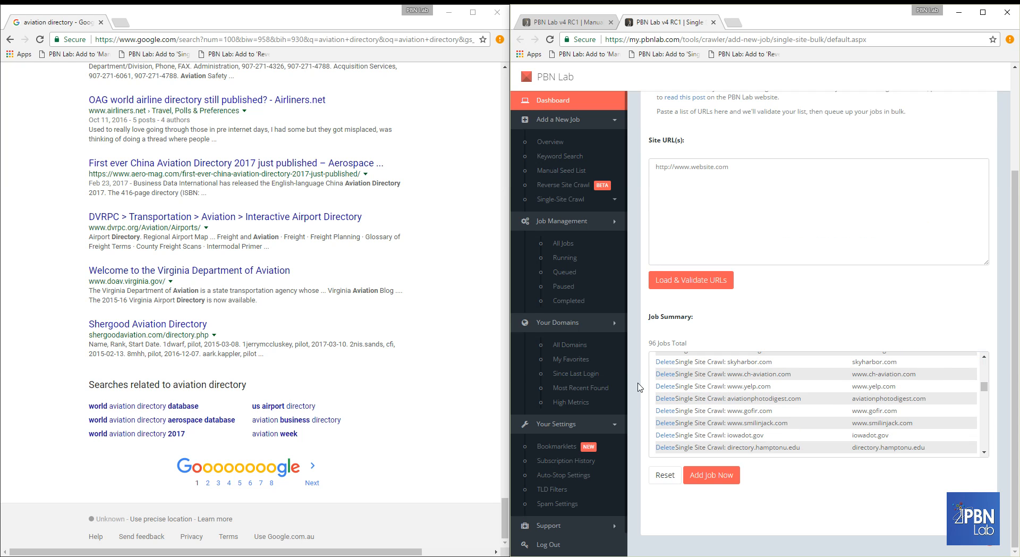
{"action": "left_click", "coordinate": [661, 389]}
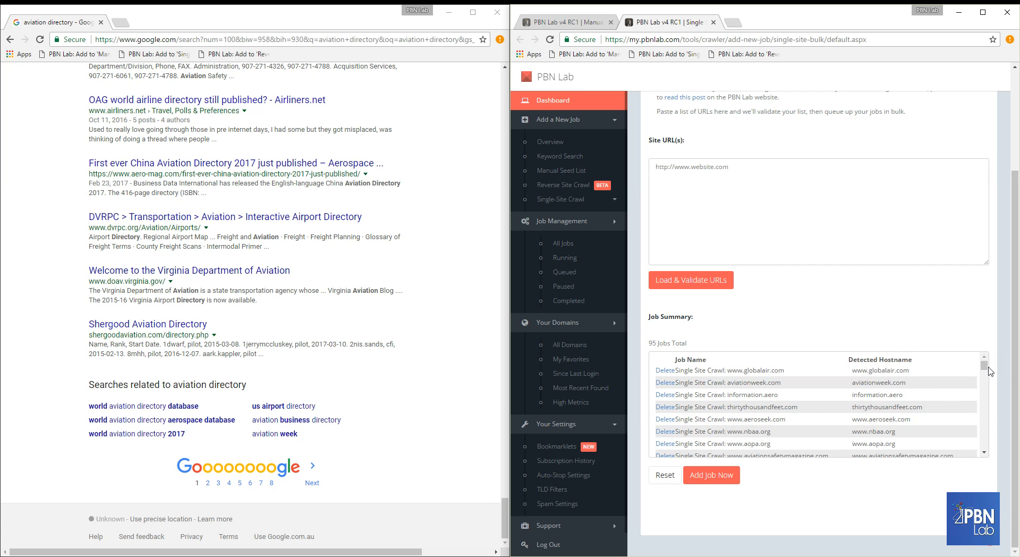
Step: Queue the remaining Single Site Crawl jobs and review the list of queued jobs
{"action": "left_click_drag", "start_coordinate": [989, 370], "coordinate": [985, 343]}
{"action": "scroll", "coordinate": [991, 365], "scroll_direction": "up", "scroll_amount": 1}
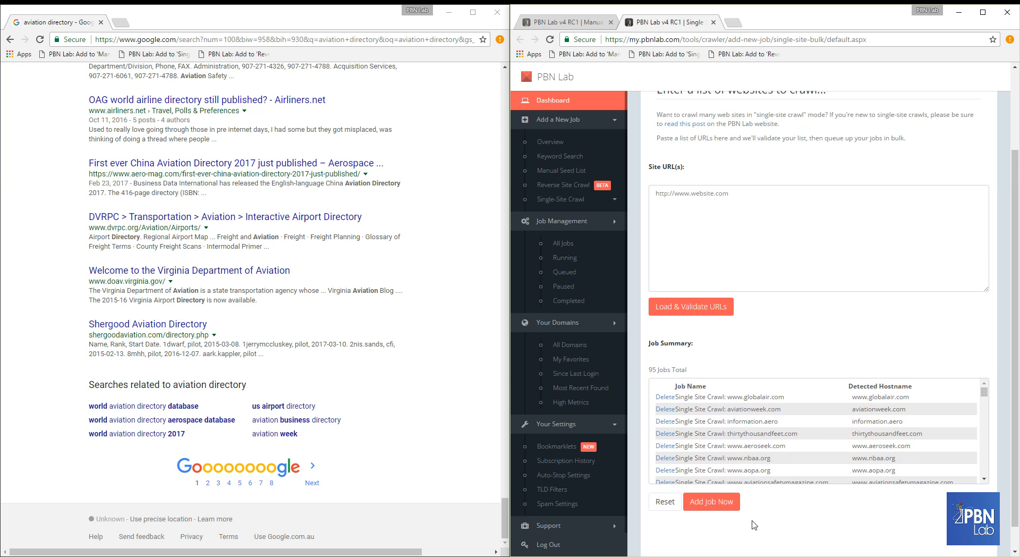
{"action": "left_click", "coordinate": [710, 502]}
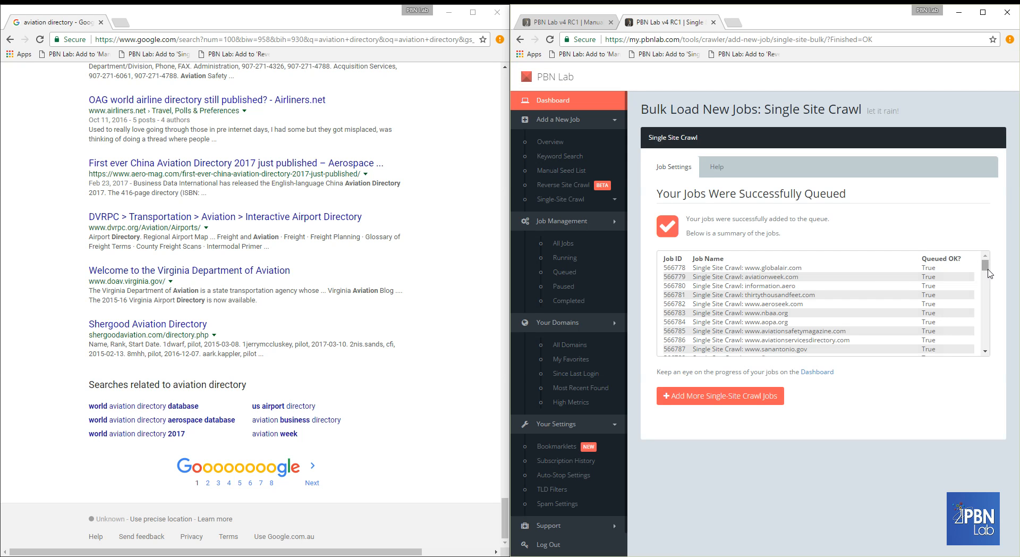
{"action": "left_click_drag", "start_coordinate": [986, 268], "coordinate": [958, 440]}
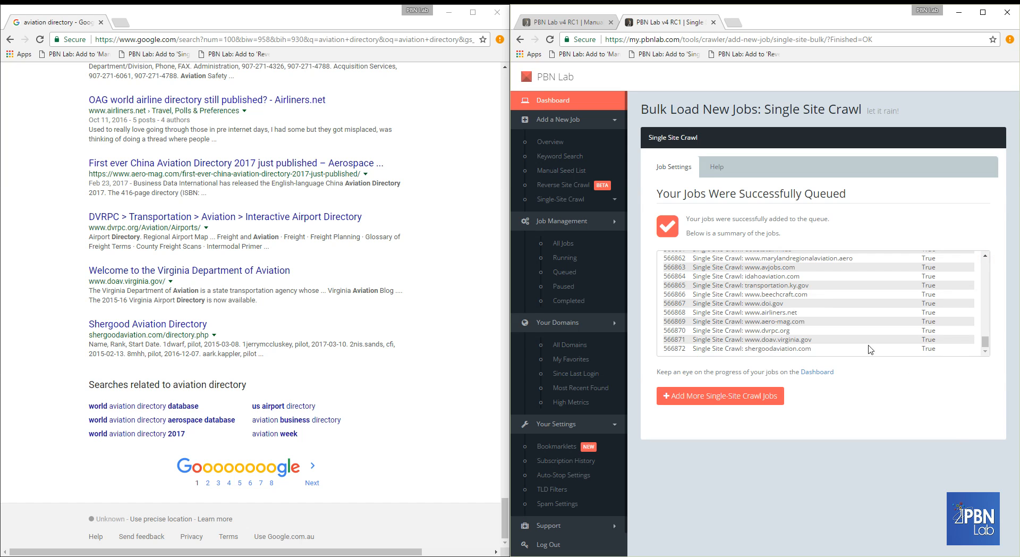
{"action": "scroll", "coordinate": [801, 277], "scroll_direction": "up", "scroll_amount": 10}
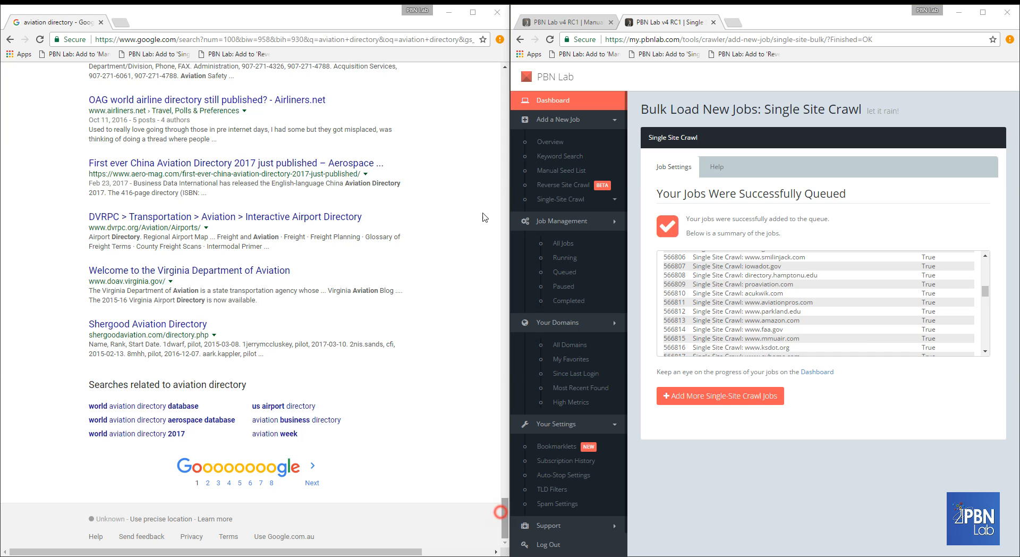
Step: Replace the Google query and search for "plastic surgeon nyc"
{"action": "key", "text": "Home"}
{"action": "left_click", "coordinate": [243, 87]}
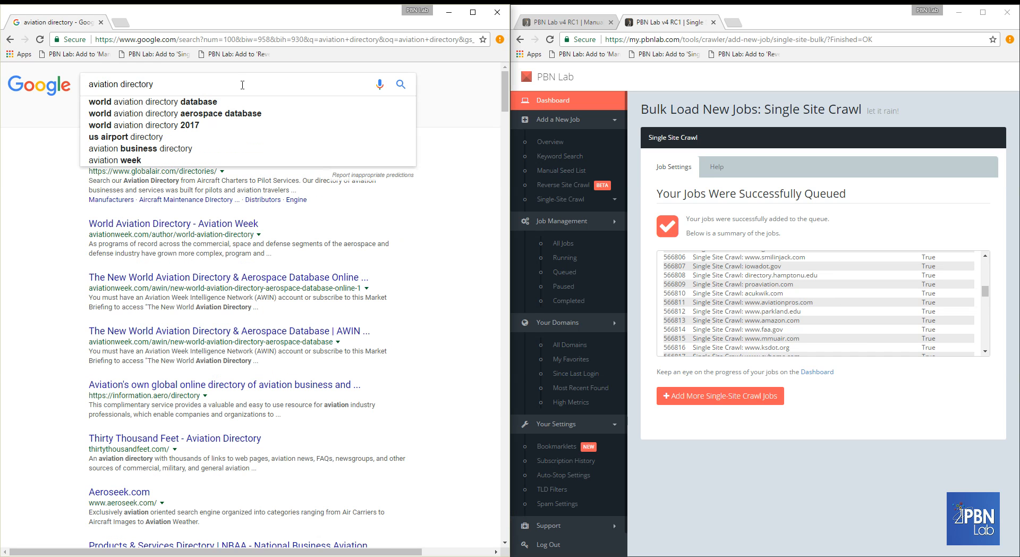
{"action": "triple_click", "coordinate": [175, 77]}
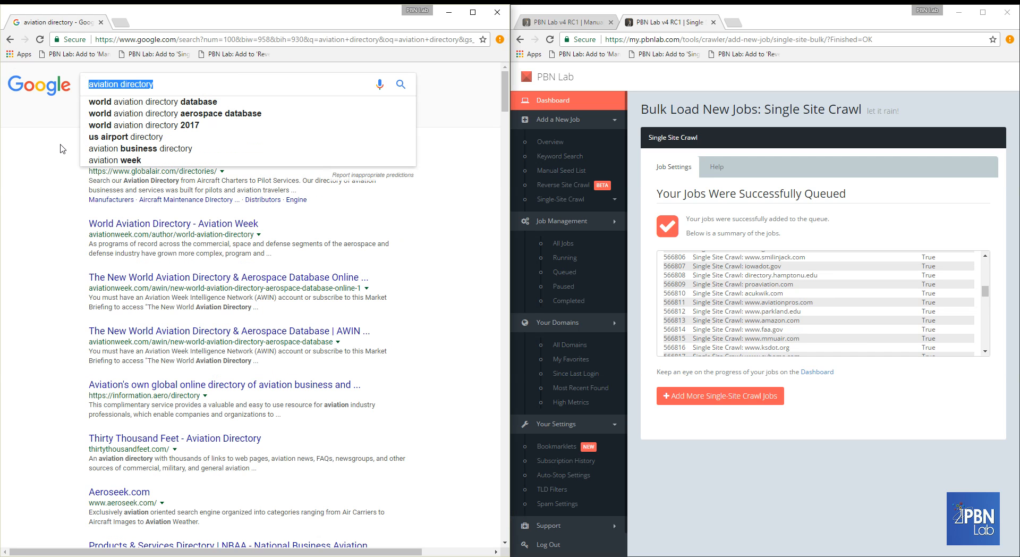
{"action": "type", "text": "plastic"}
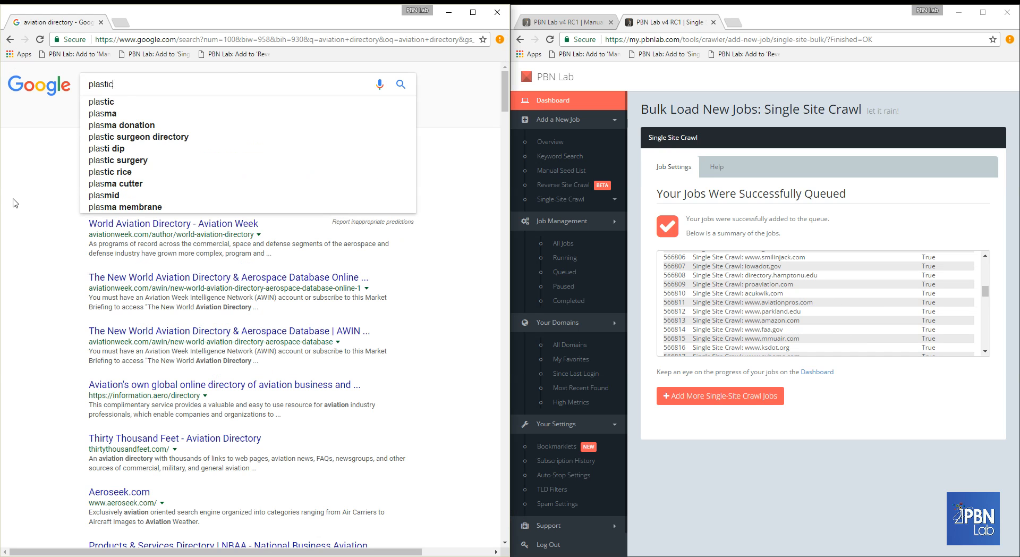
{"action": "type", "text": " surgeon nyc"}
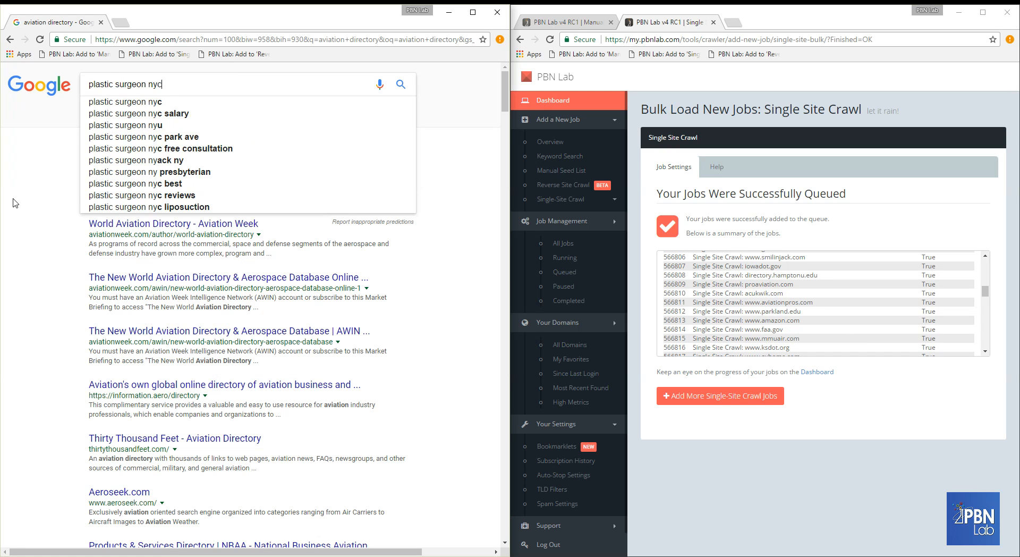
{"action": "key", "text": "Return"}
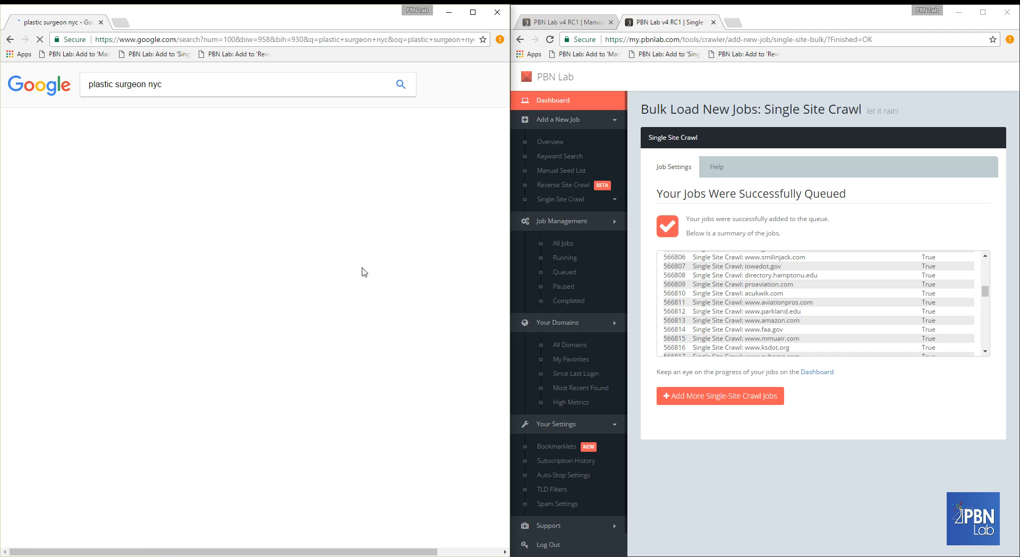
Step: Send the plastic surgeon nyc results to a bulk Reverse Site Crawl job and look over the loaded page in the PBN Lab window
{"action": "left_click_drag", "start_coordinate": [507, 79], "coordinate": [509, 103]}
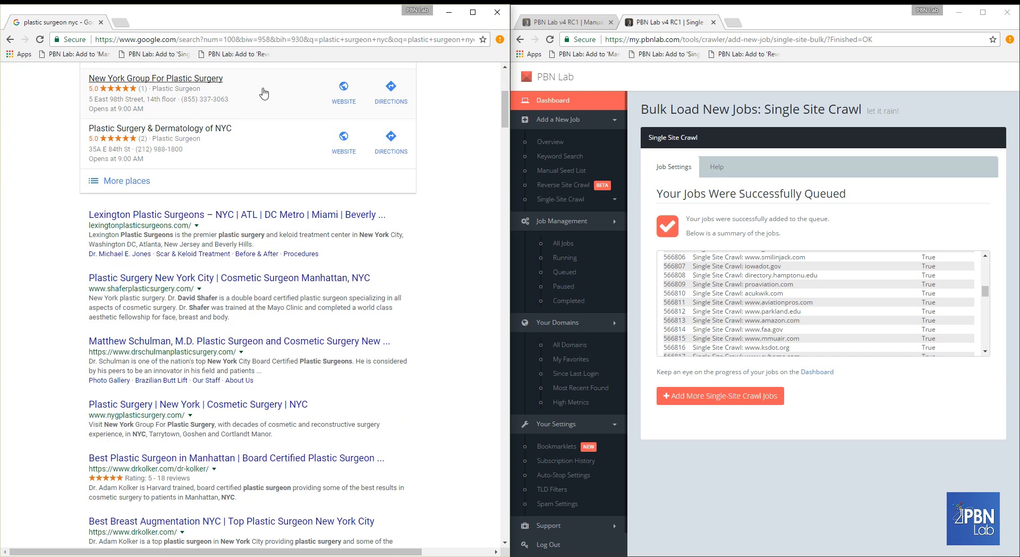
{"action": "left_click", "coordinate": [237, 54]}
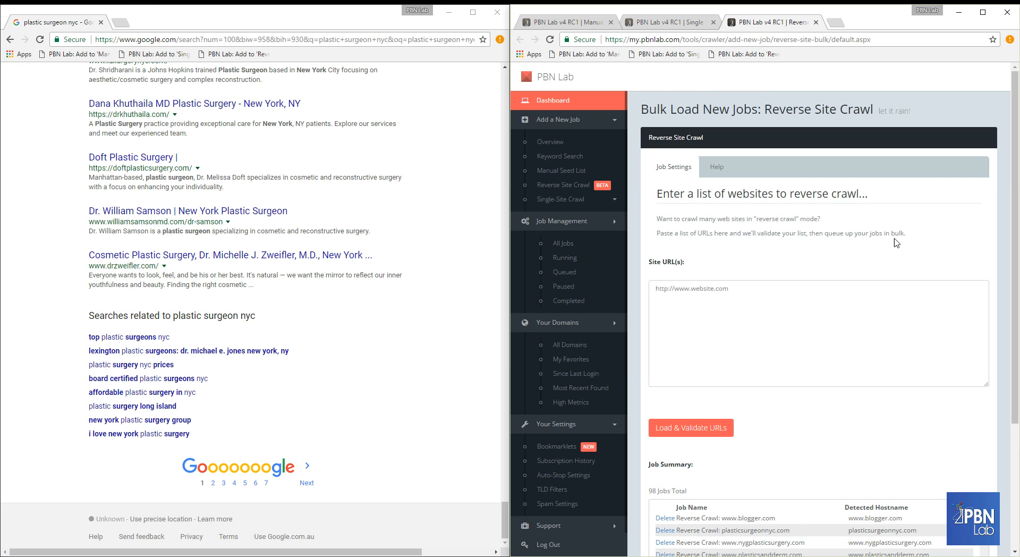
{"action": "scroll", "coordinate": [912, 250], "scroll_direction": "down", "scroll_amount": 3}
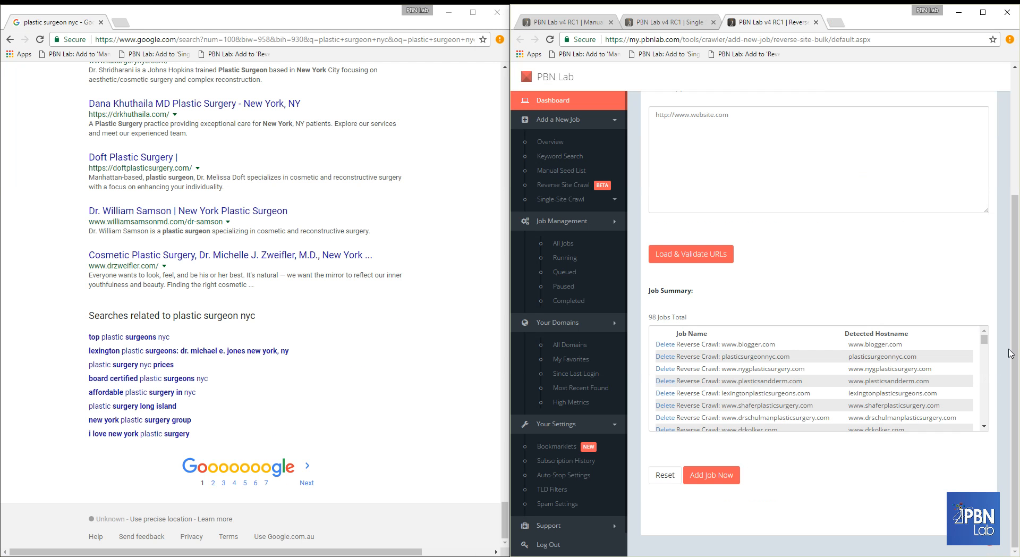
{"action": "scroll", "coordinate": [1010, 341], "scroll_direction": "up", "scroll_amount": 3}
{"action": "left_click_drag", "start_coordinate": [772, 109], "coordinate": [919, 113]}
{"action": "left_click", "coordinate": [962, 117]}
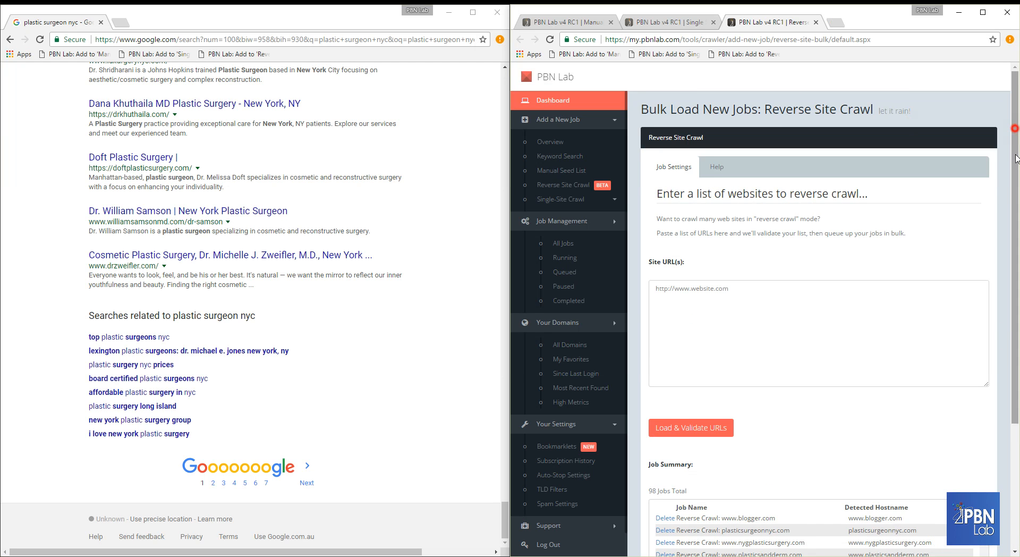
{"action": "scroll", "coordinate": [1011, 129], "scroll_direction": "down", "scroll_amount": 3}
{"action": "left_click", "coordinate": [665, 345]}
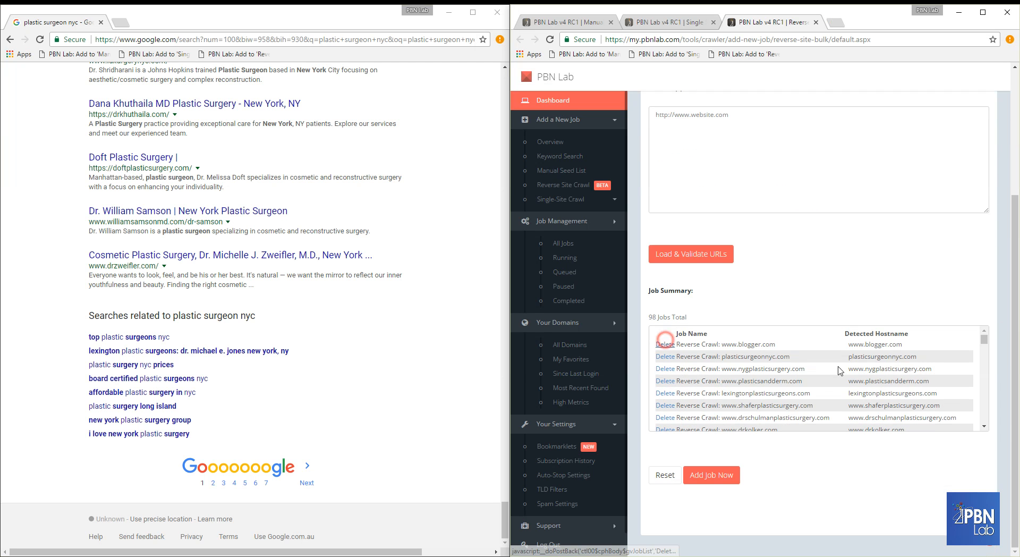
{"action": "left_click_drag", "start_coordinate": [986, 371], "coordinate": [990, 451]}
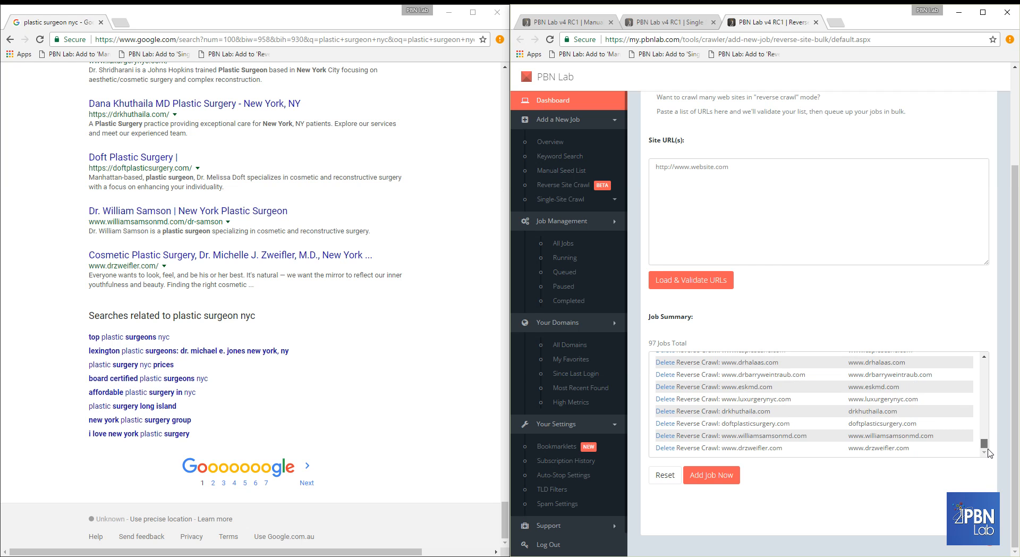
{"action": "left_click", "coordinate": [718, 477]}
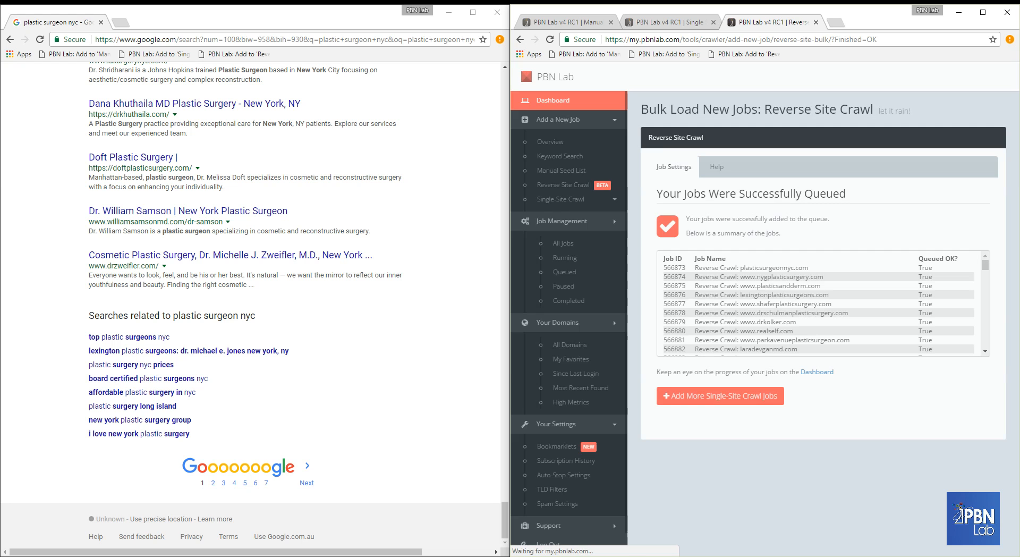